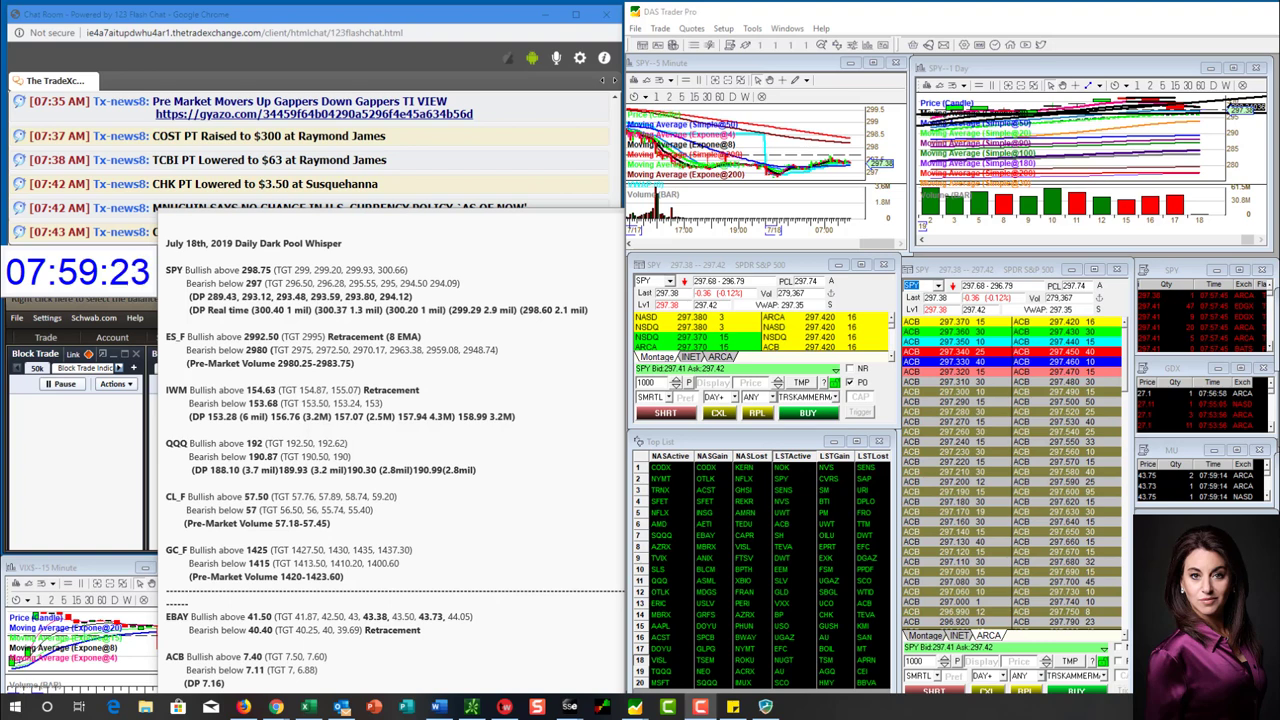
Highlight the SPY "DP" price line and the "DP Real time" line in the July 18th dark pool note, one after the other.
{"action": "left_click", "coordinate": [191, 298]}
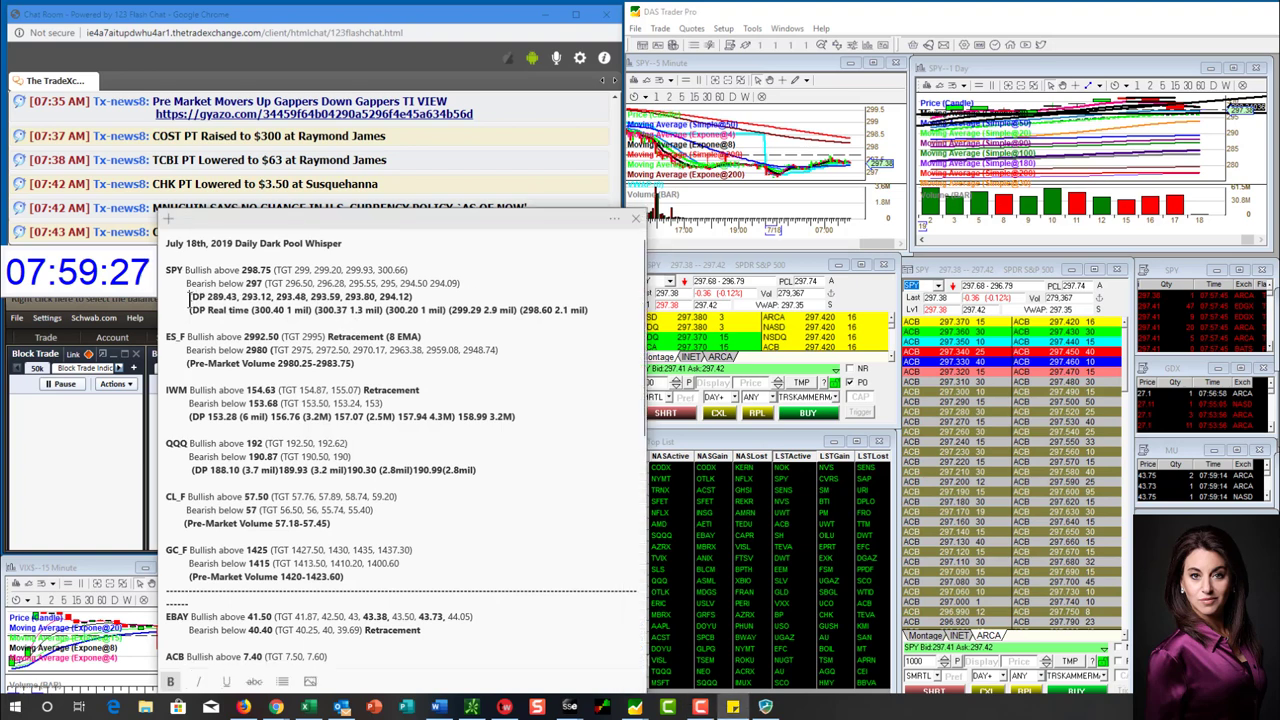
{"action": "left_click_drag", "start_coordinate": [189, 298], "coordinate": [423, 301]}
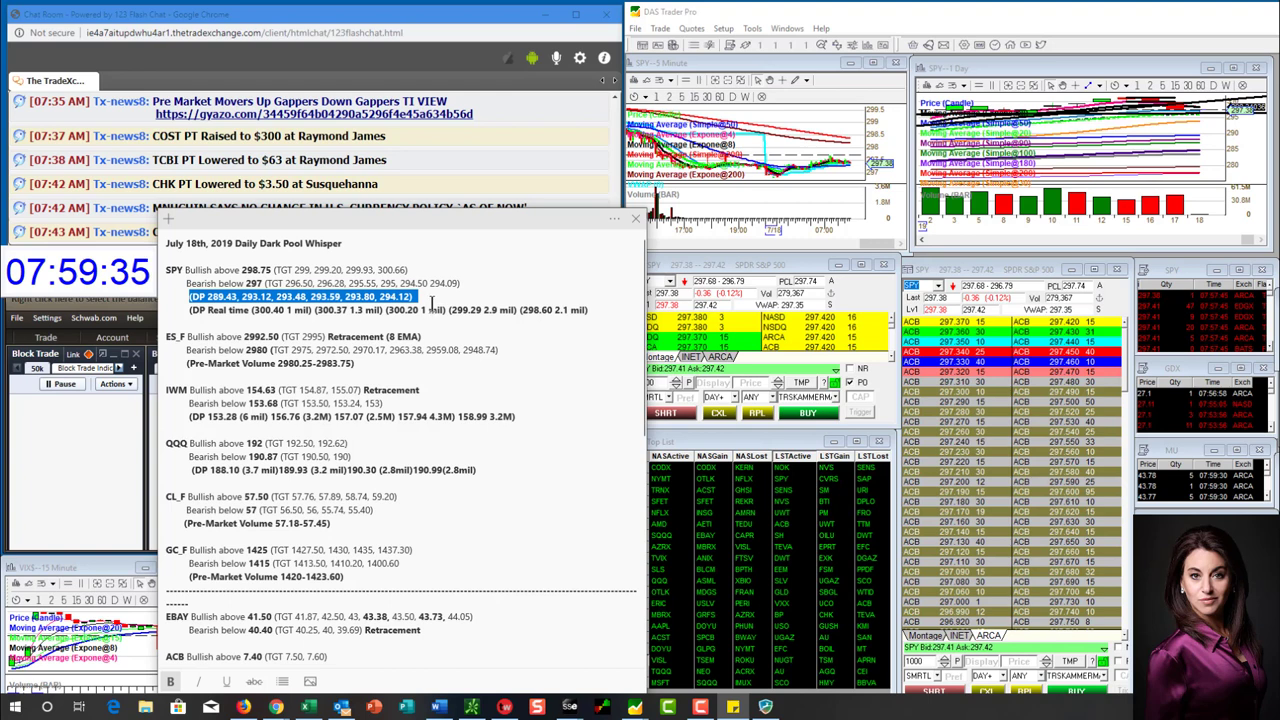
{"action": "left_click", "coordinate": [432, 297]}
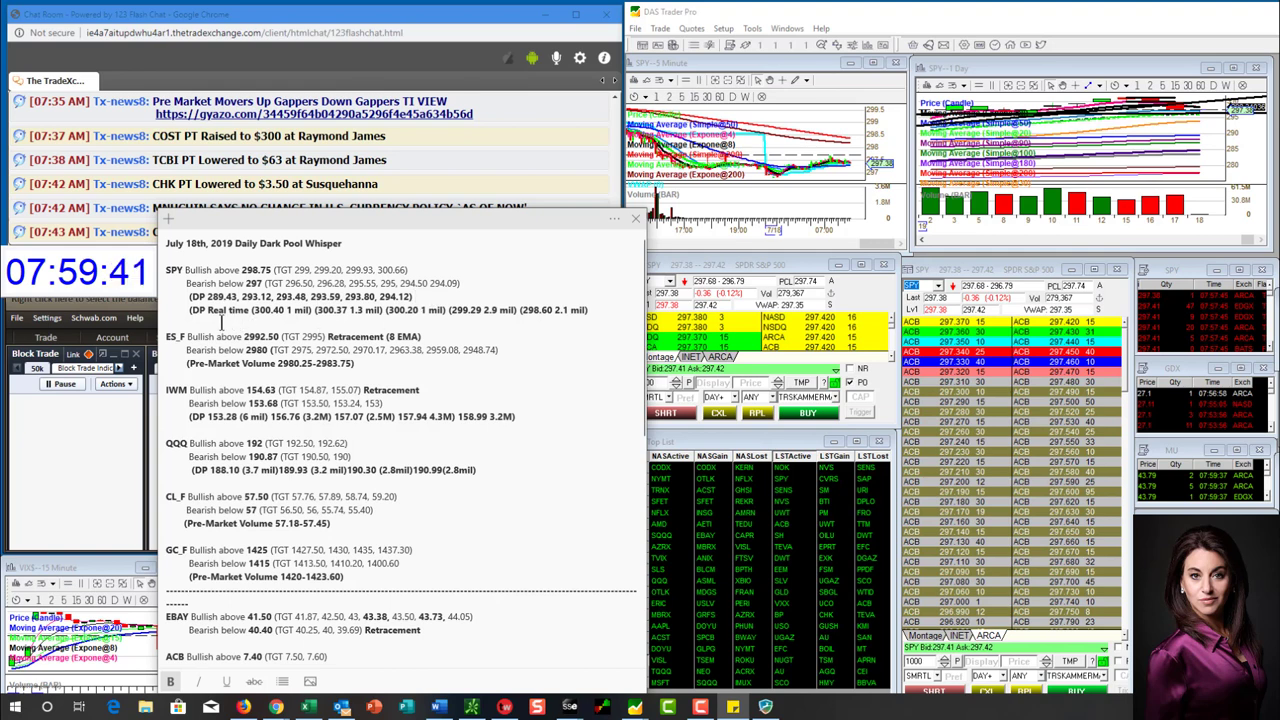
{"action": "left_click_drag", "start_coordinate": [188, 310], "coordinate": [590, 311]}
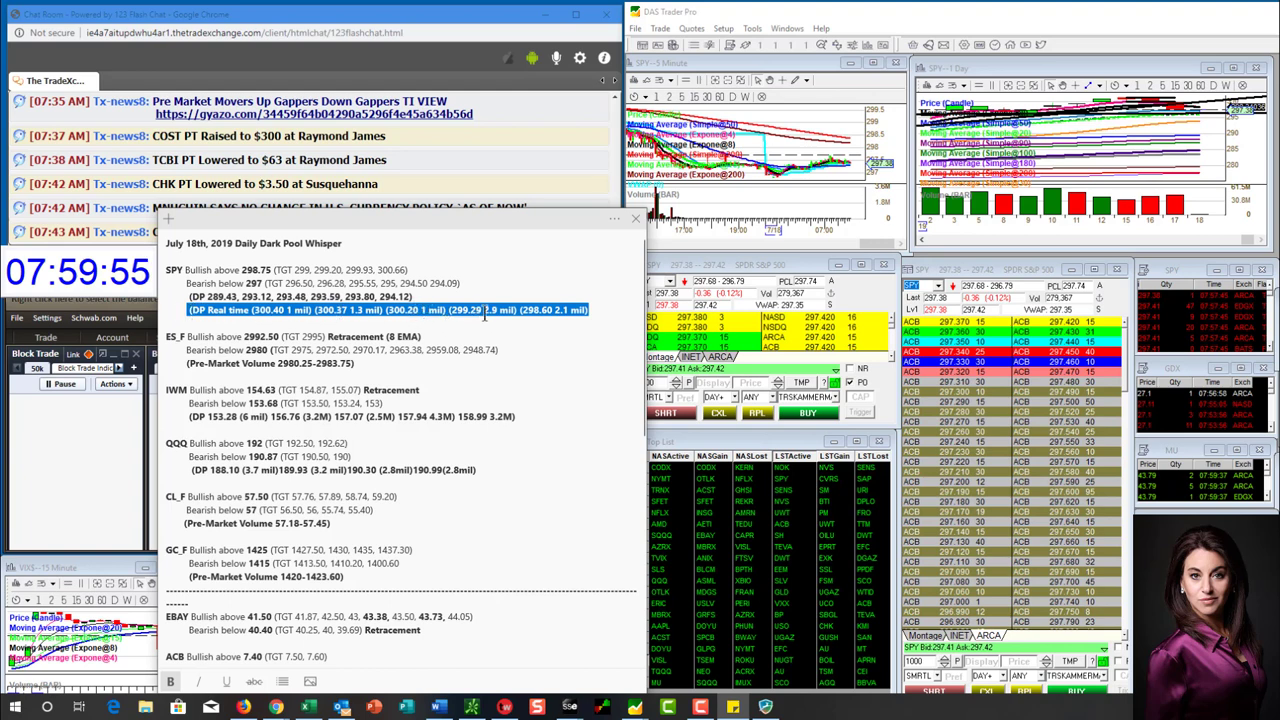
{"action": "left_click", "coordinate": [603, 307]}
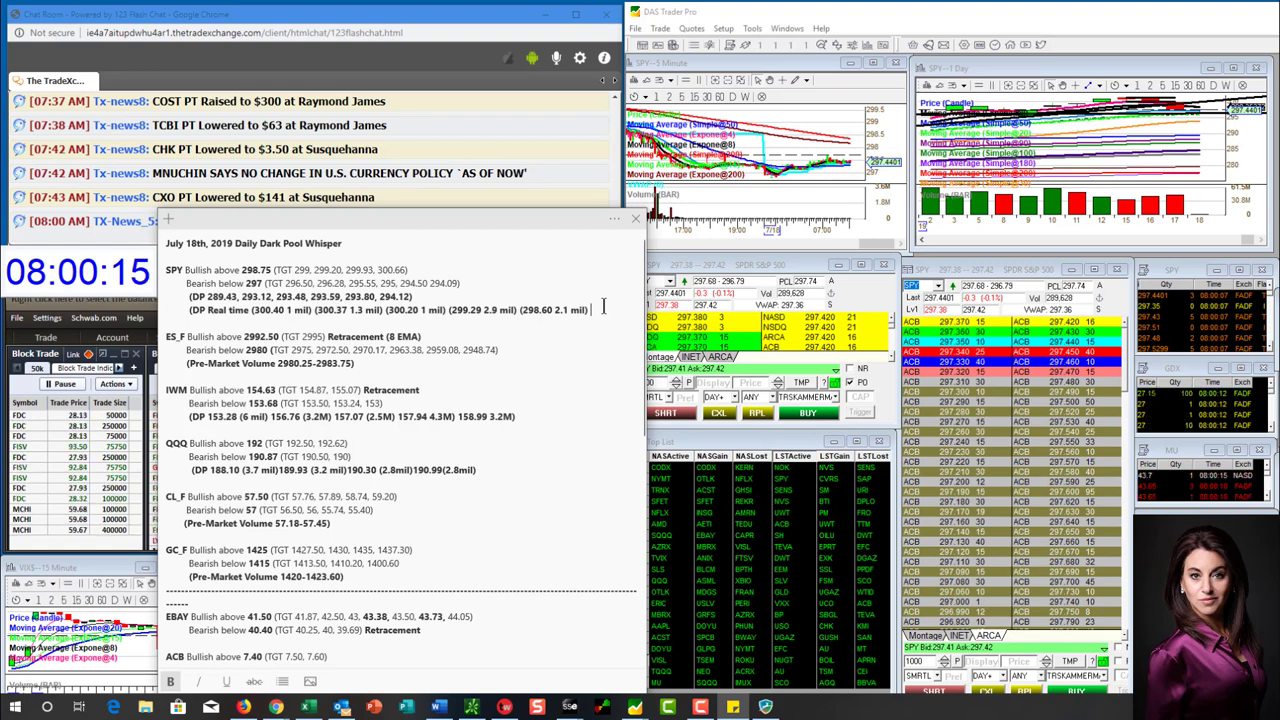
Load the #ES futures symbol in the montage and enlarge its daily chart downward.
{"action": "left_click", "coordinate": [660, 283]}
{"action": "type", "text": "@ES"}
{"action": "key", "text": "Return"}
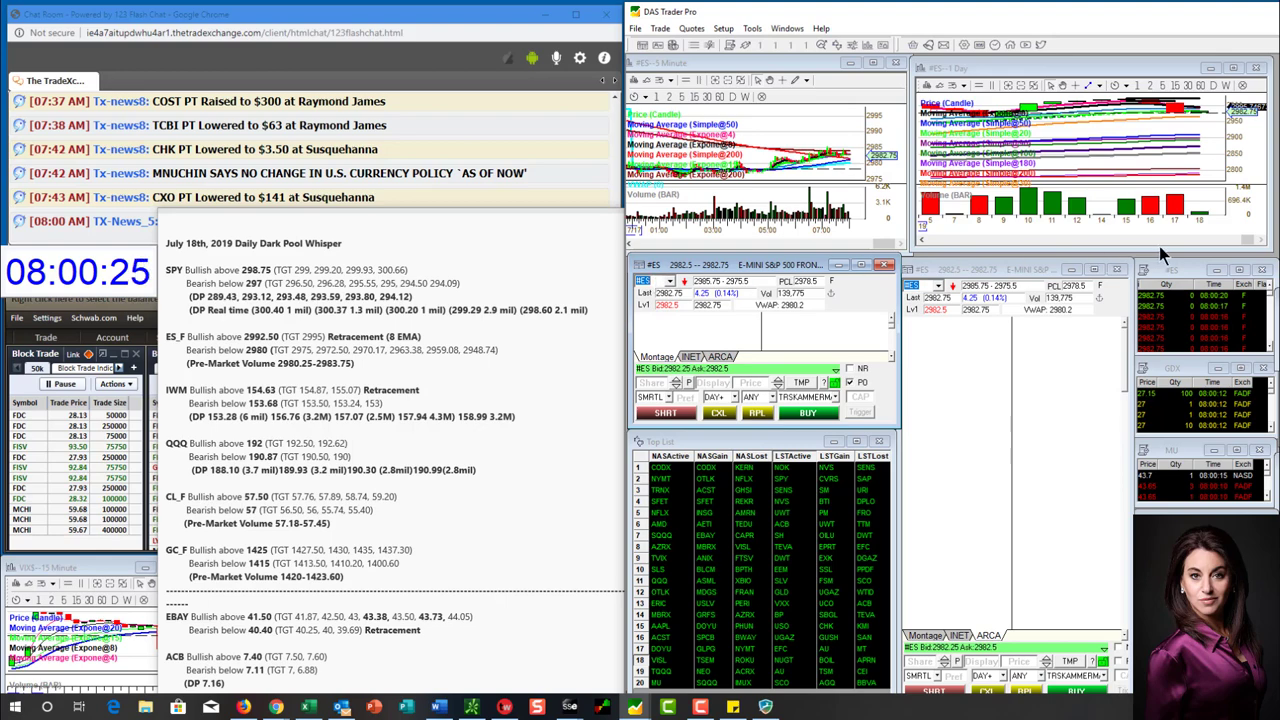
{"action": "left_click_drag", "start_coordinate": [1155, 245], "coordinate": [1155, 575]}
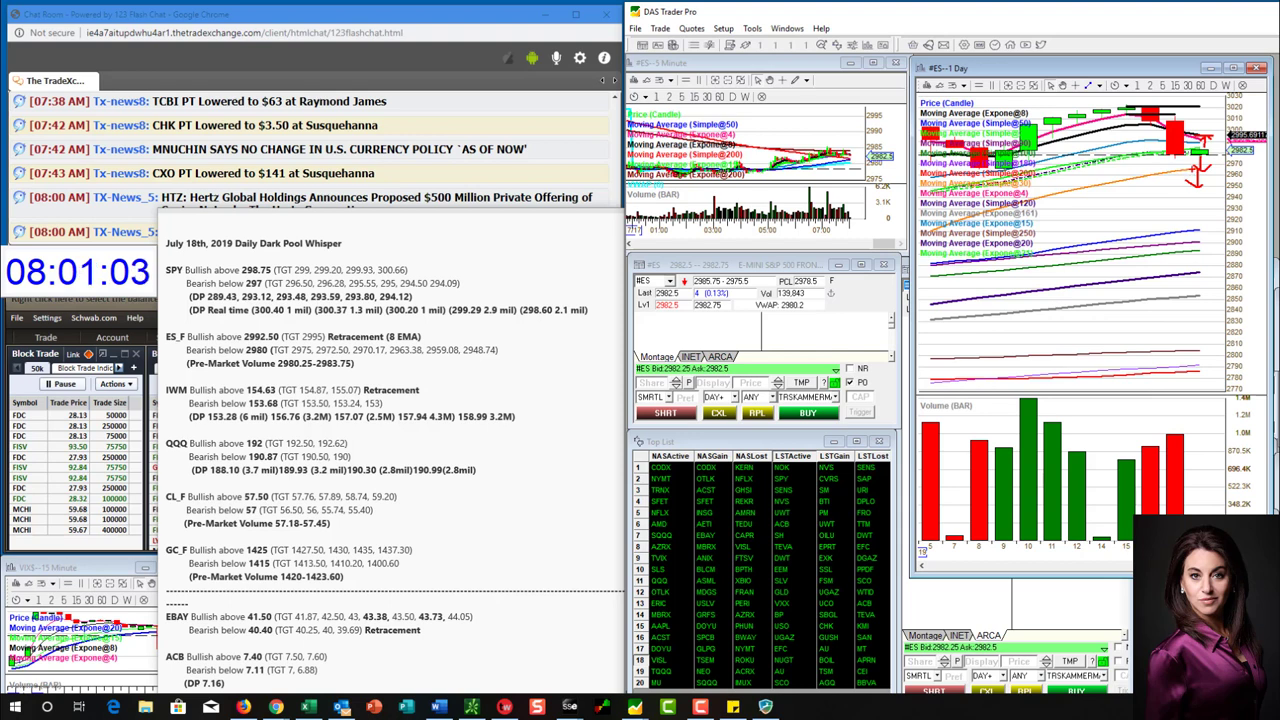
Load IWM in the montage and compare its daily chart over a longer and a shorter span.
{"action": "left_click", "coordinate": [662, 283]}
{"action": "type", "text": "IWM"}
{"action": "key", "text": "Return"}
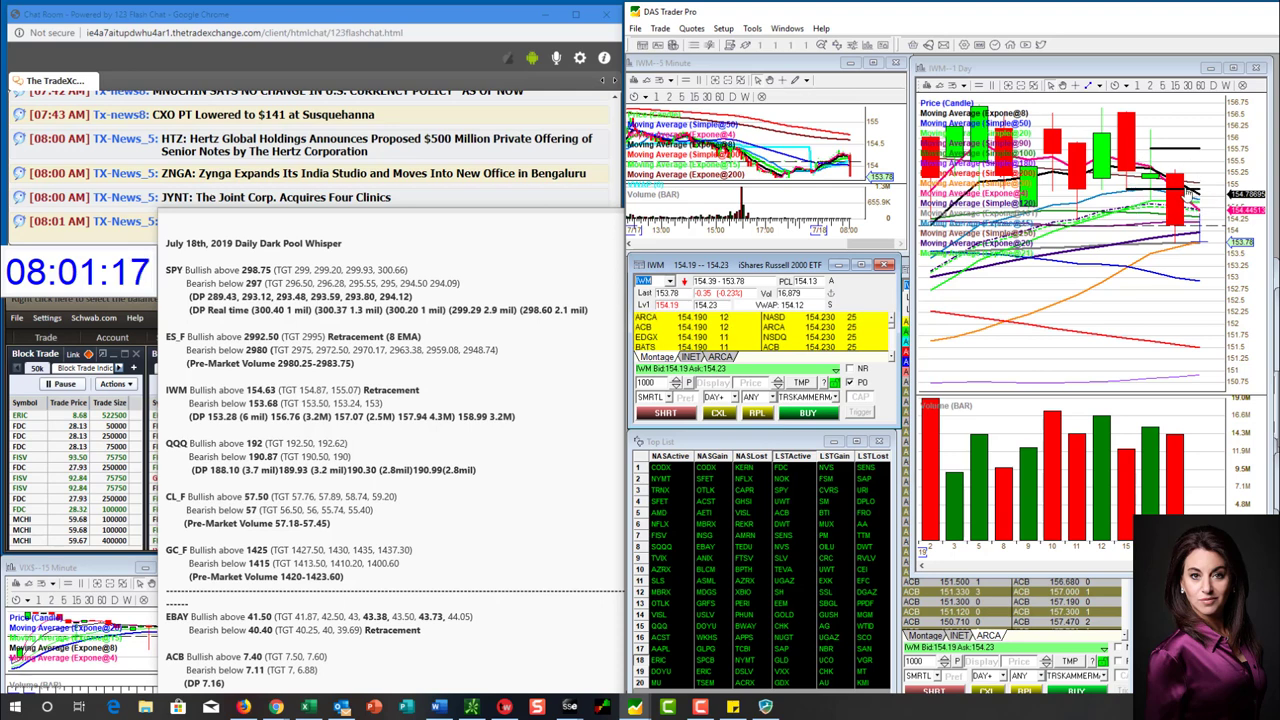
{"action": "left_click", "coordinate": [1022, 86]}
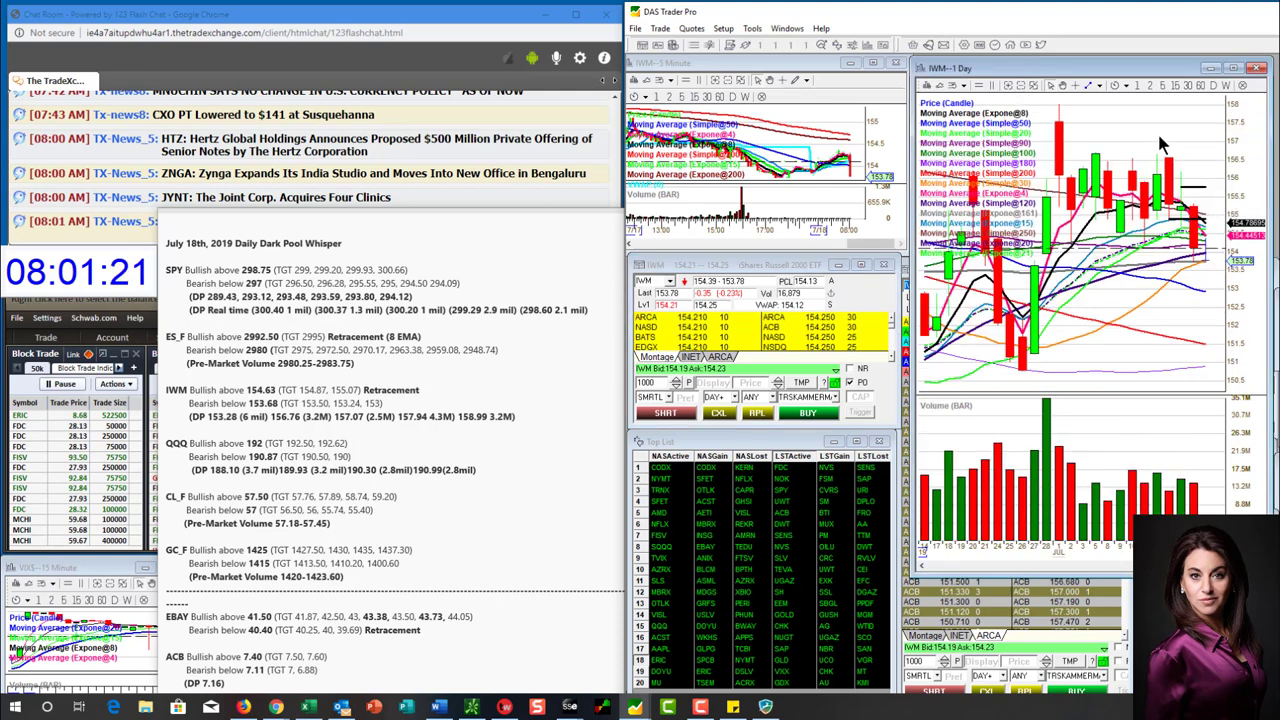
{"action": "left_click", "coordinate": [1010, 87]}
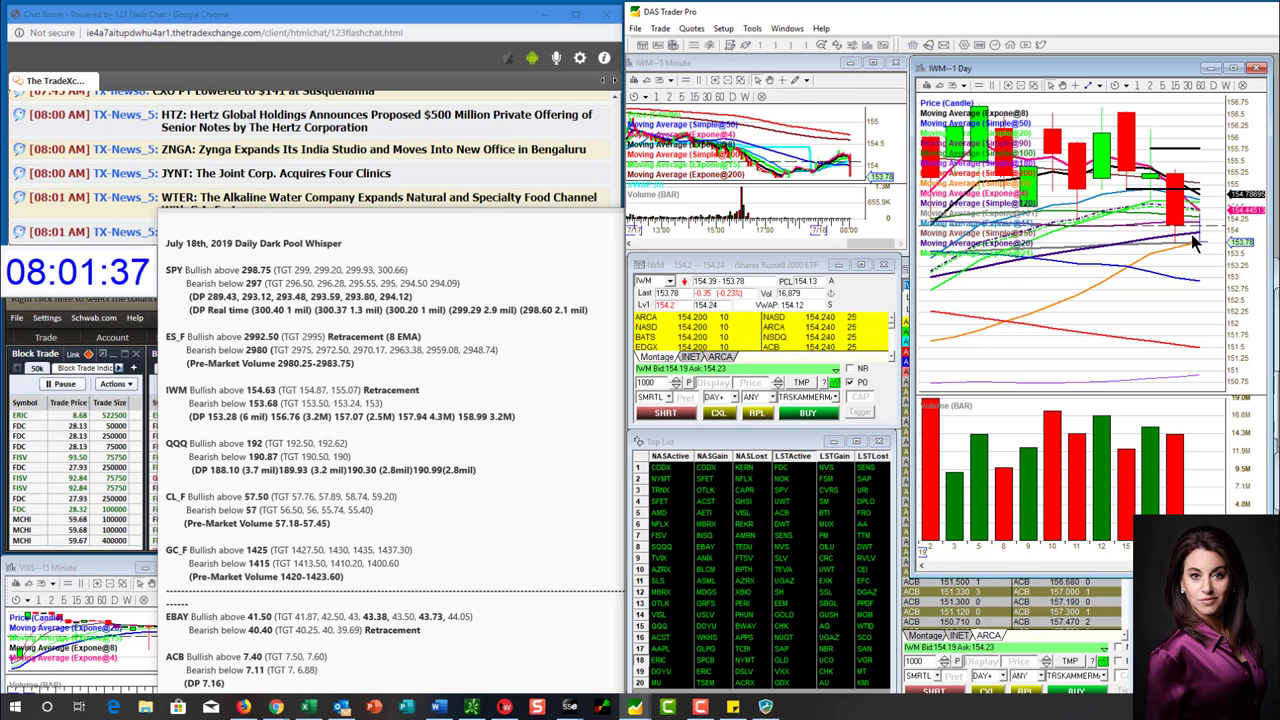
Mark the area below IWM's last daily candle and circle the 153 target in the note, clearing the marks at the end.
{"action": "mouse_move", "coordinate": [1200, 238]}
{"action": "left_mouse_down"}
{"action": "mouse_move", "coordinate": [1182, 256]}
{"action": "mouse_move", "coordinate": [1192, 277]}
{"action": "mouse_move", "coordinate": [1208, 273]}
{"action": "mouse_move", "coordinate": [1200, 233]}
{"action": "mouse_move", "coordinate": [1194, 270]}
{"action": "mouse_move", "coordinate": [1212, 276]}
{"action": "left_mouse_up"}
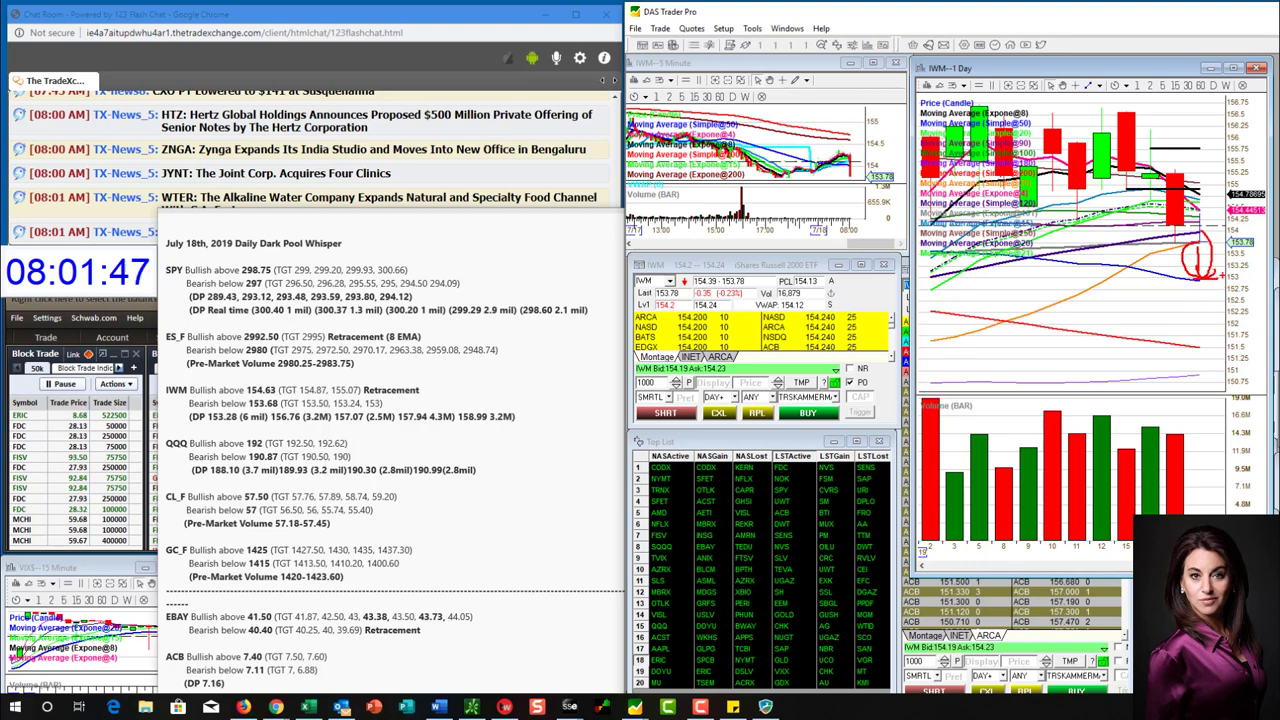
{"action": "mouse_move", "coordinate": [386, 391]}
{"action": "left_mouse_down"}
{"action": "mouse_move", "coordinate": [356, 406]}
{"action": "mouse_move", "coordinate": [398, 396]}
{"action": "left_mouse_up"}
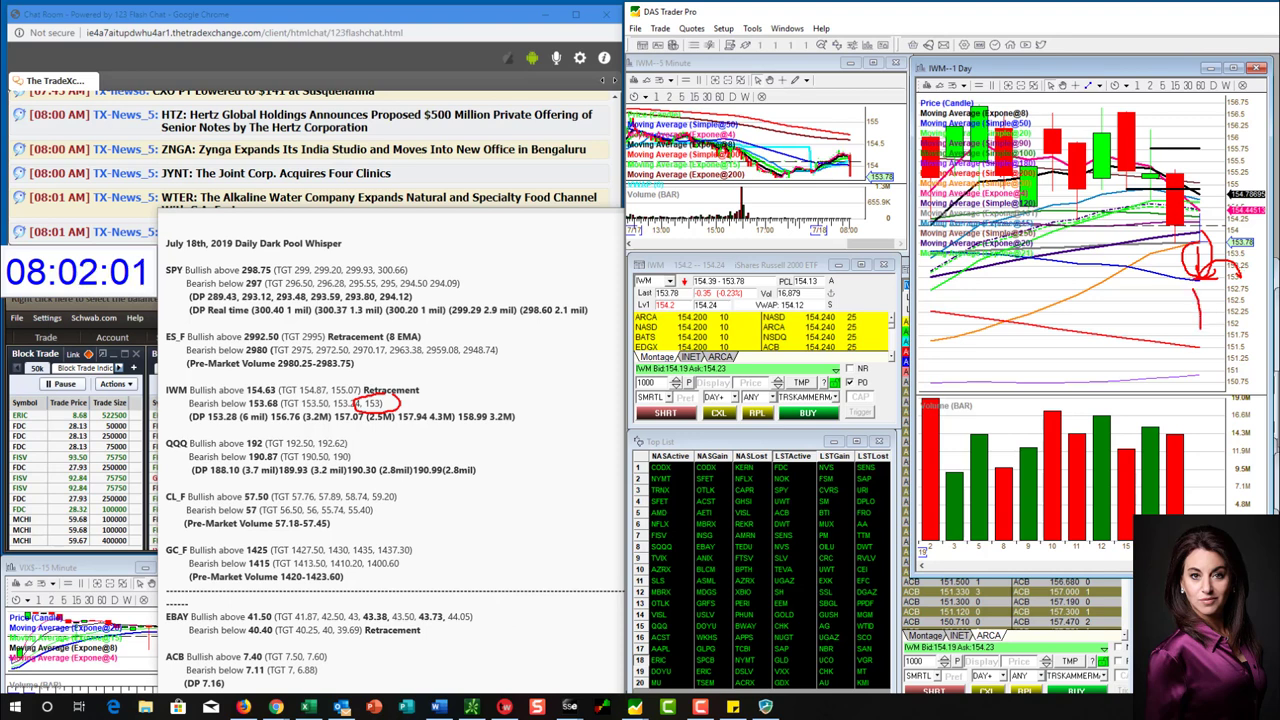
{"action": "left_click_drag", "start_coordinate": [1187, 333], "coordinate": [1214, 327]}
{"action": "key", "text": "Escape"}
Load QQQ in the montage and its linked charts.
{"action": "left_click", "coordinate": [645, 282]}
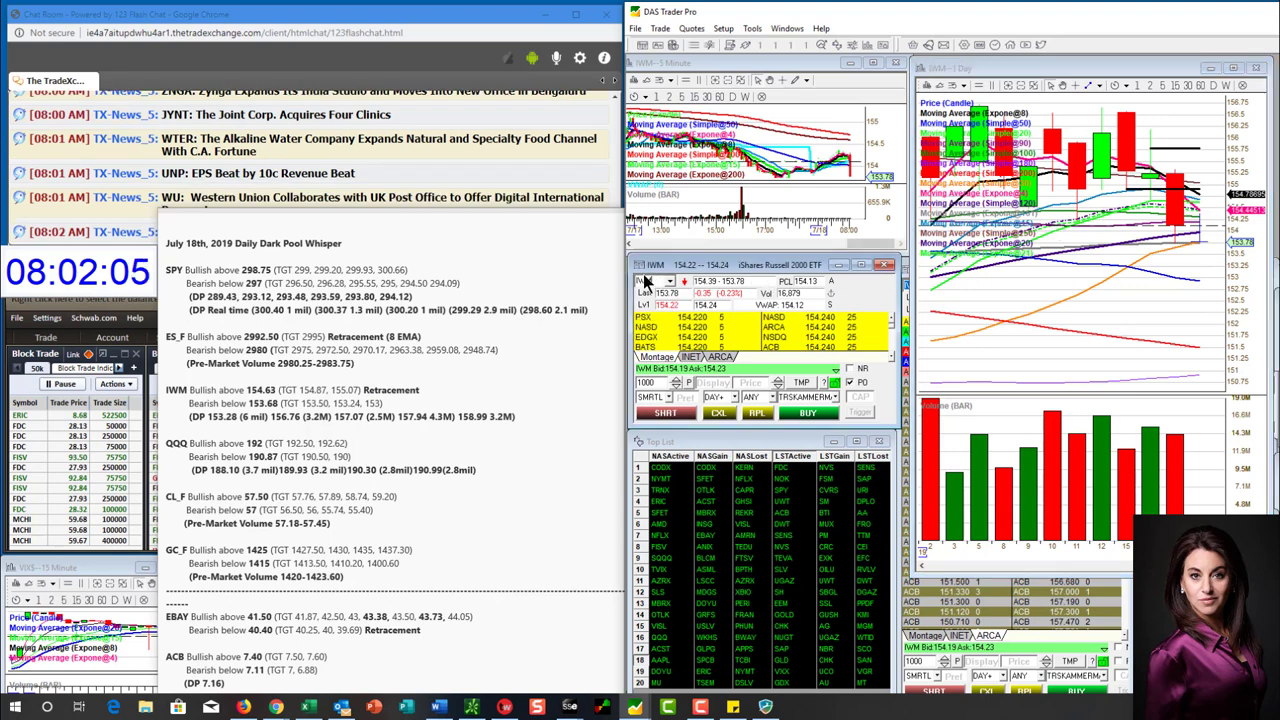
{"action": "type", "text": "QQQ"}
{"action": "key", "text": "Return"}
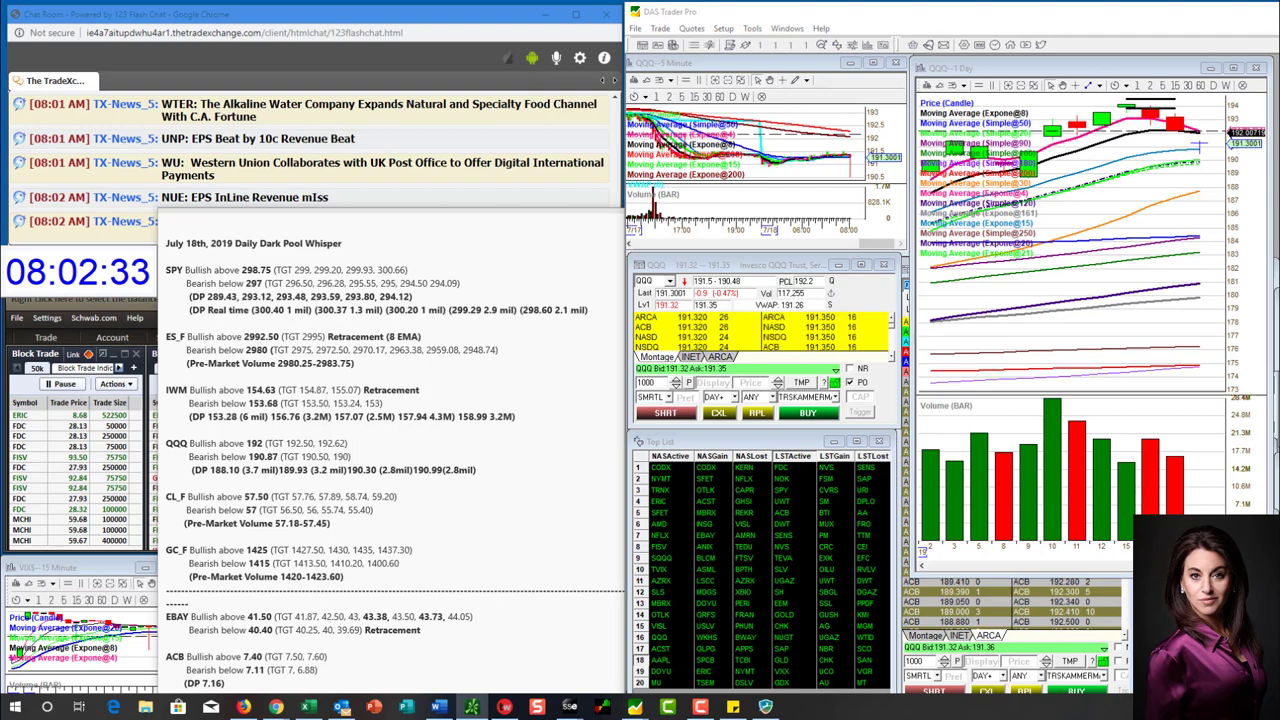
Switch to thinkorswim to view the /CL crude oil chart, and put the window away again.
{"action": "key", "text": "alt+Tab"}
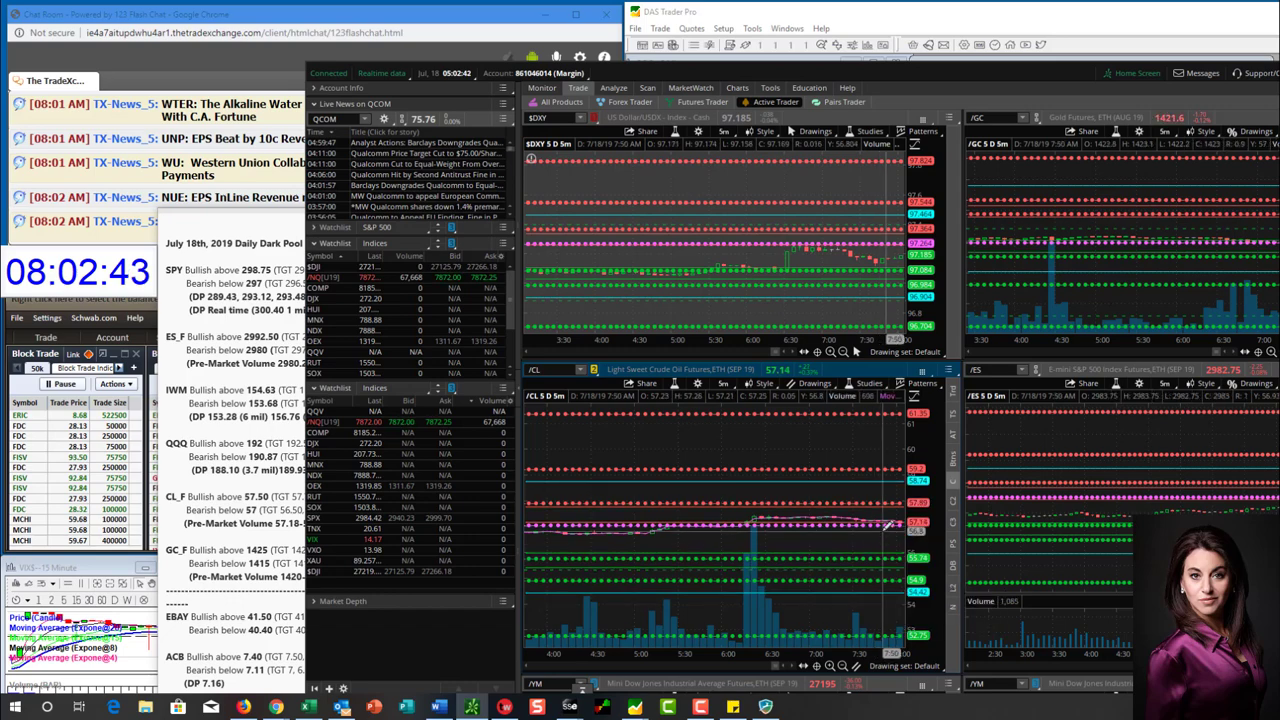
{"action": "key", "text": "super+Down"}
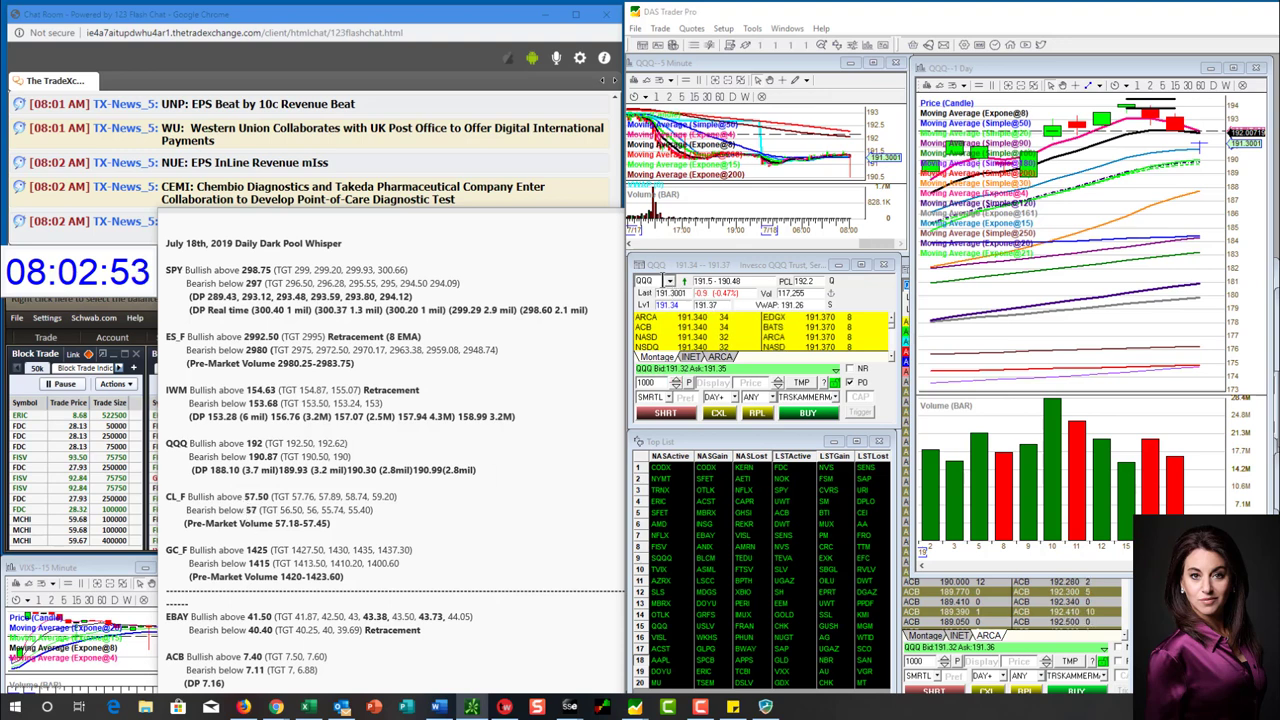
Load the #GC gold futures symbol in the montage and its linked charts.
{"action": "left_click", "coordinate": [657, 281]}
{"action": "type", "text": "a"}
{"action": "type", "text": "GC"}
{"action": "key", "text": "Return"}
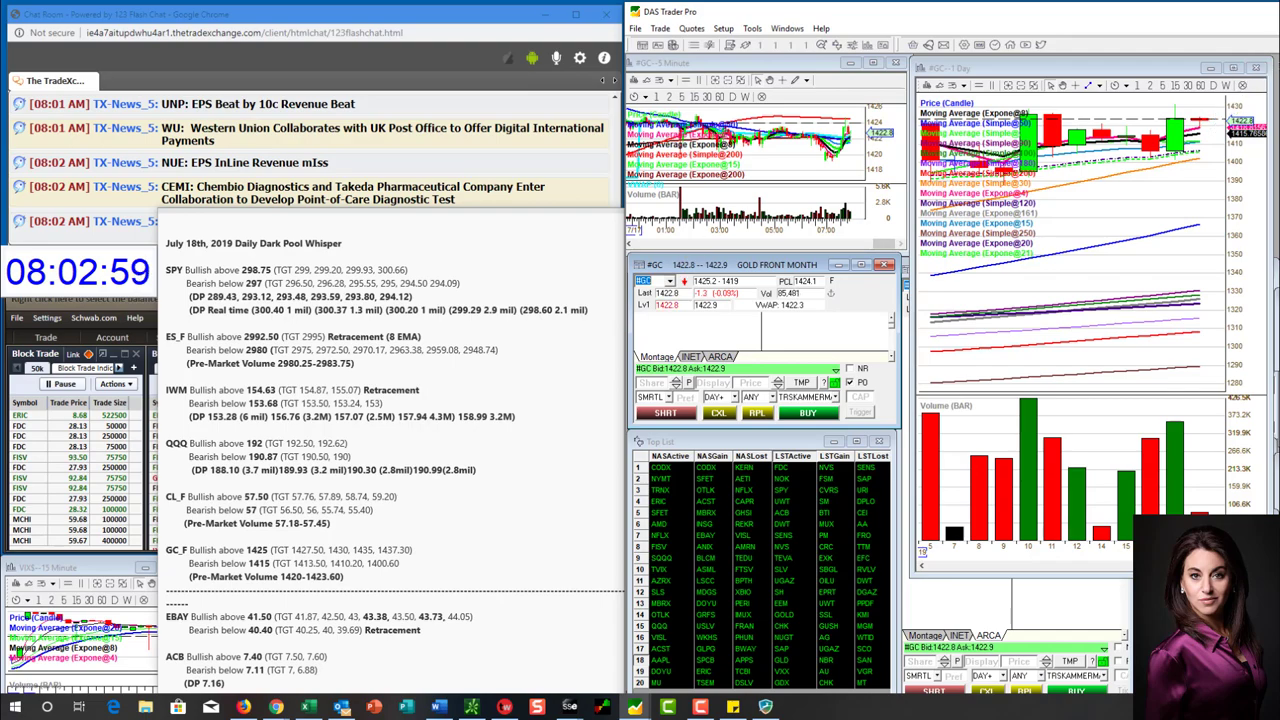
Switch to thinkorswim and view the /GC gold chart enlarged on the 20 Y : W time frame.
{"action": "left_click", "coordinate": [471, 707]}
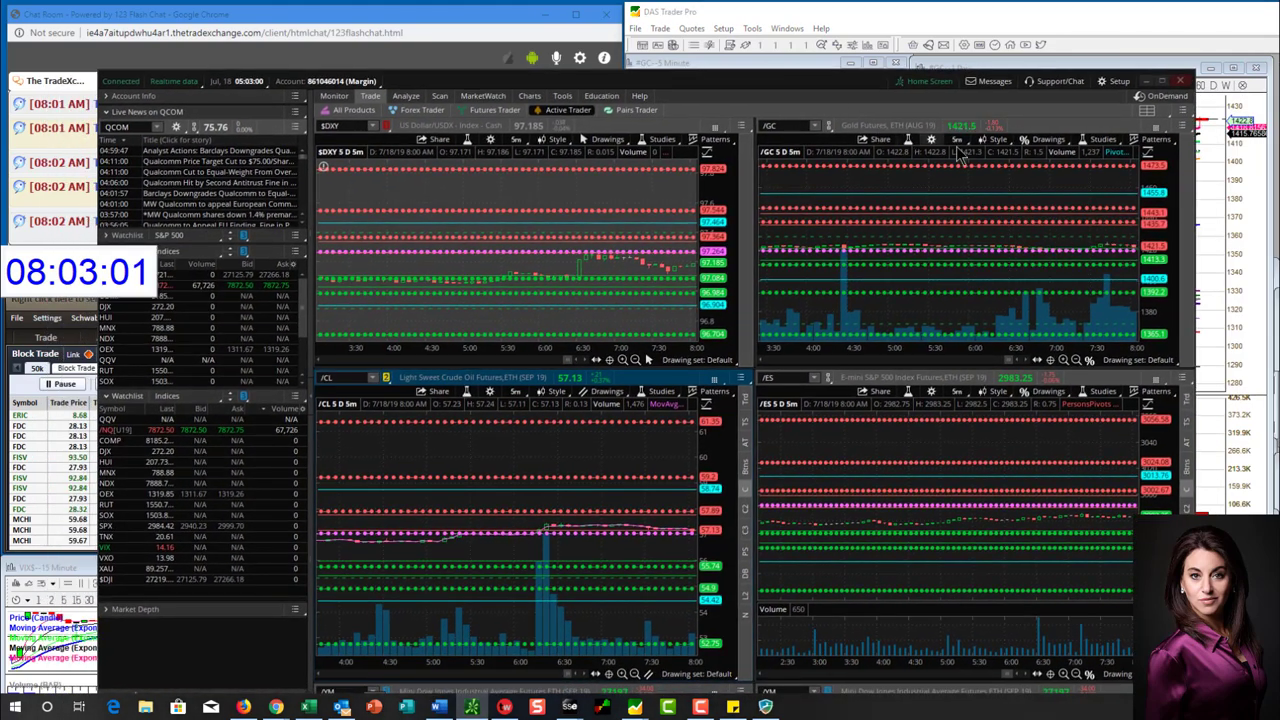
{"action": "left_click", "coordinate": [957, 140]}
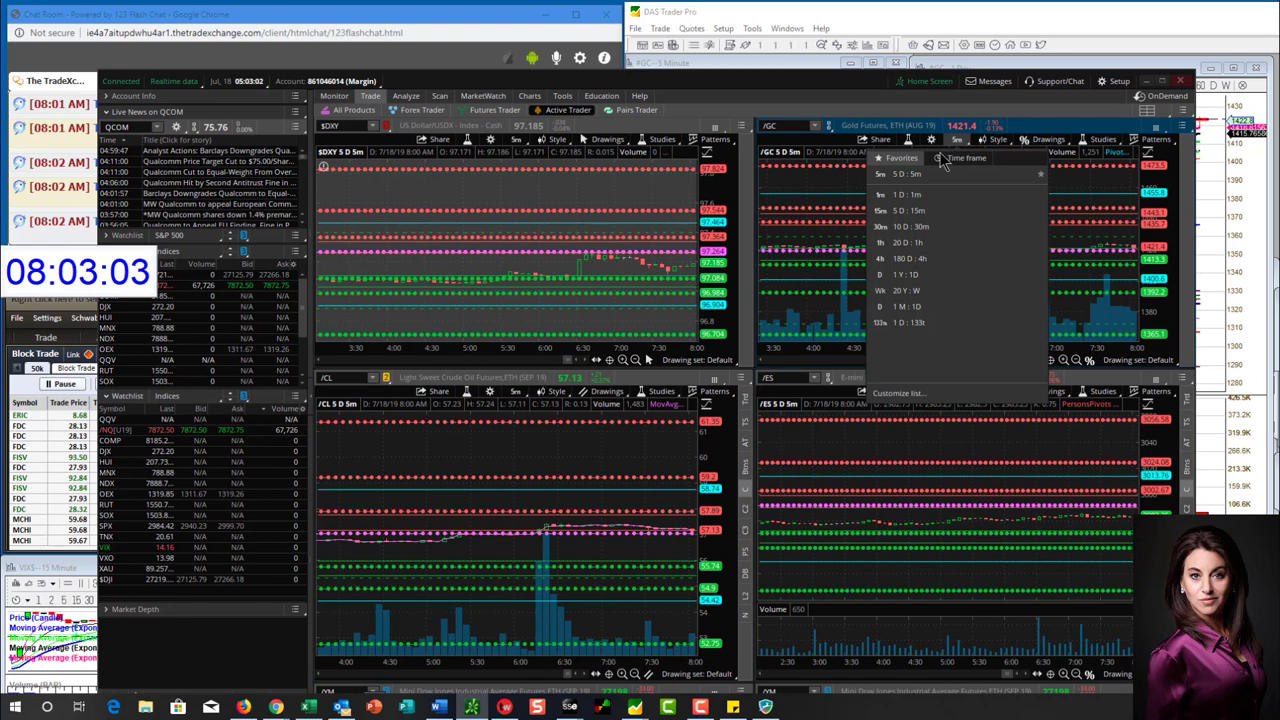
{"action": "left_click", "coordinate": [904, 291]}
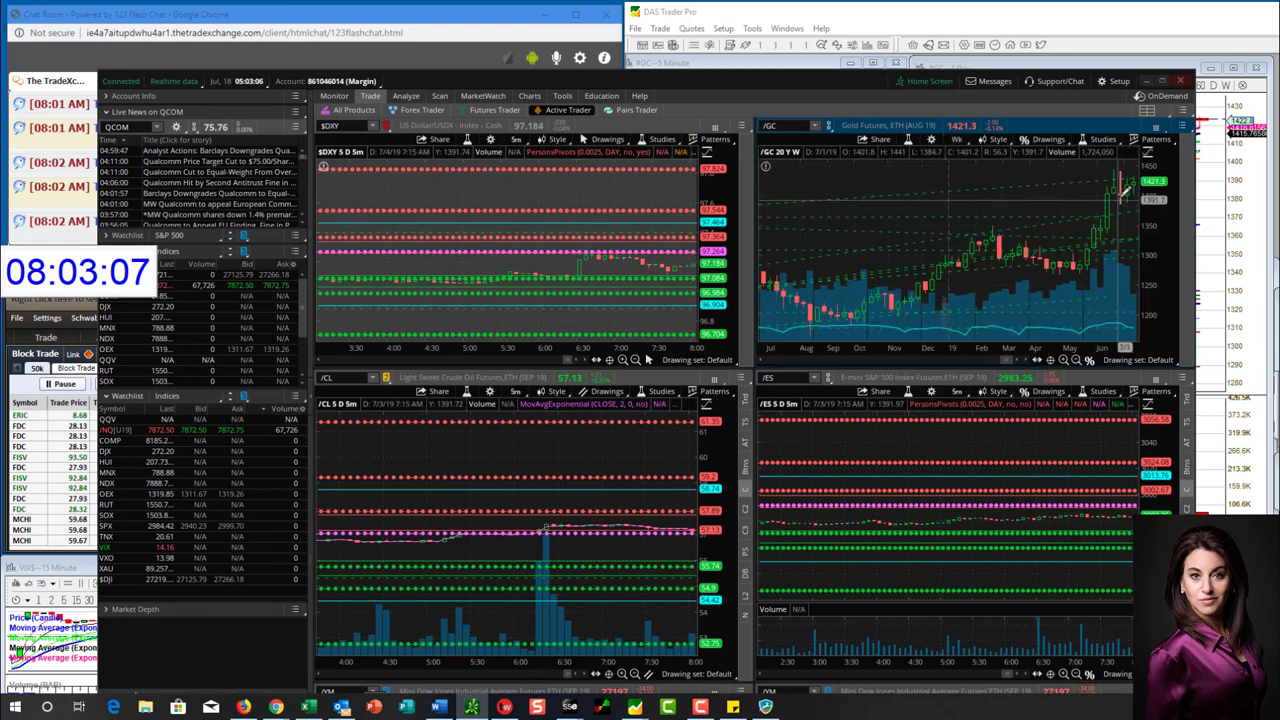
{"action": "double_click", "coordinate": [928, 133]}
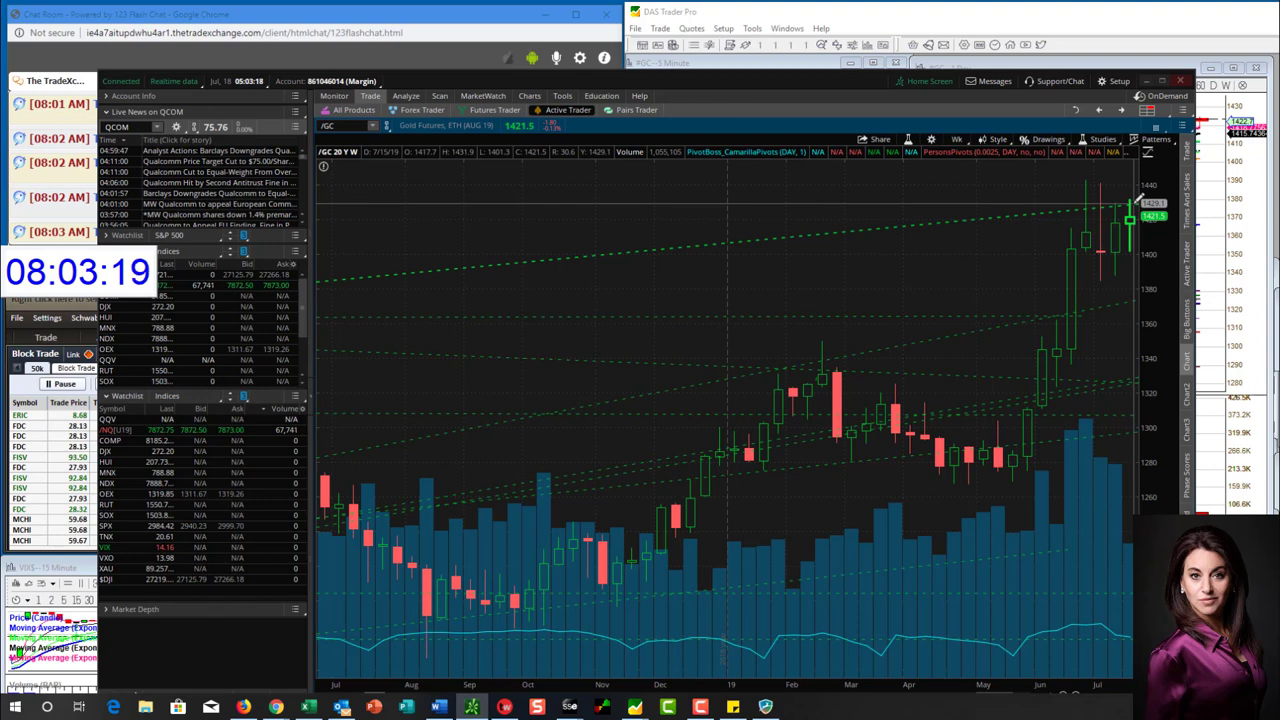
Set the /GC chart to the 5 D : 5m time frame and return to the #GC daily chart in DAS Trader Pro.
{"action": "left_click", "coordinate": [957, 147]}
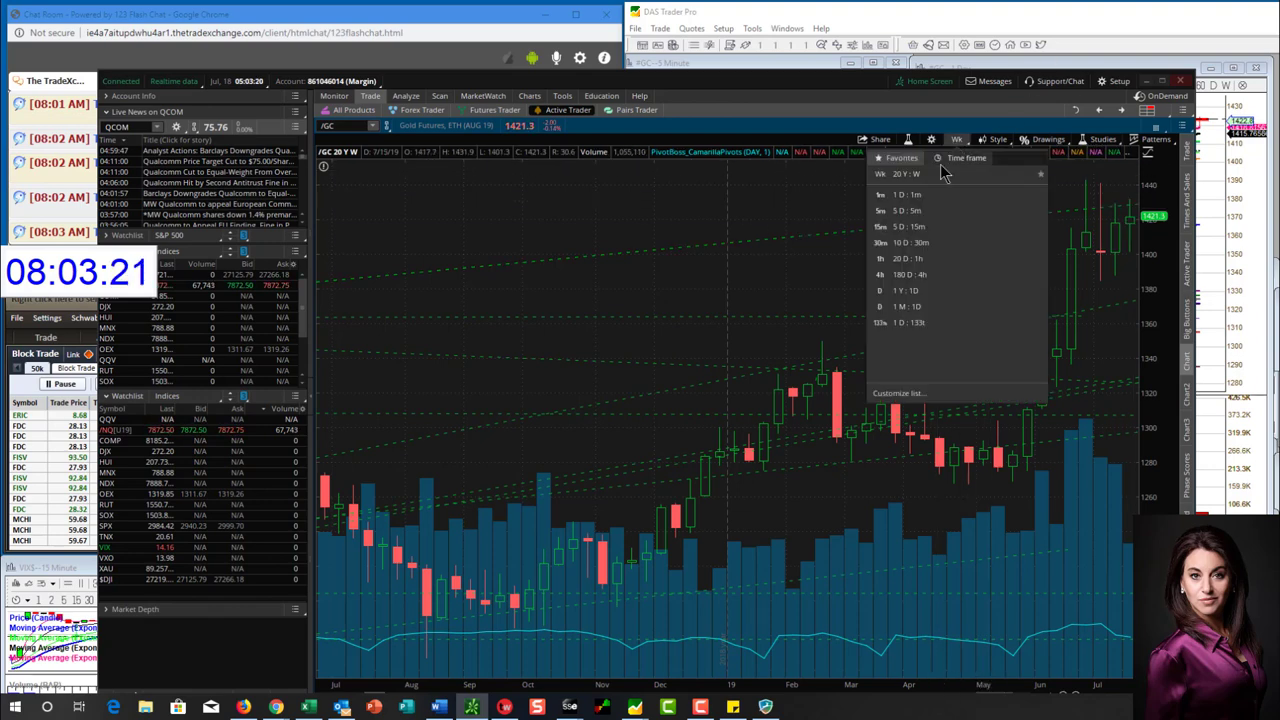
{"action": "left_click", "coordinate": [910, 214]}
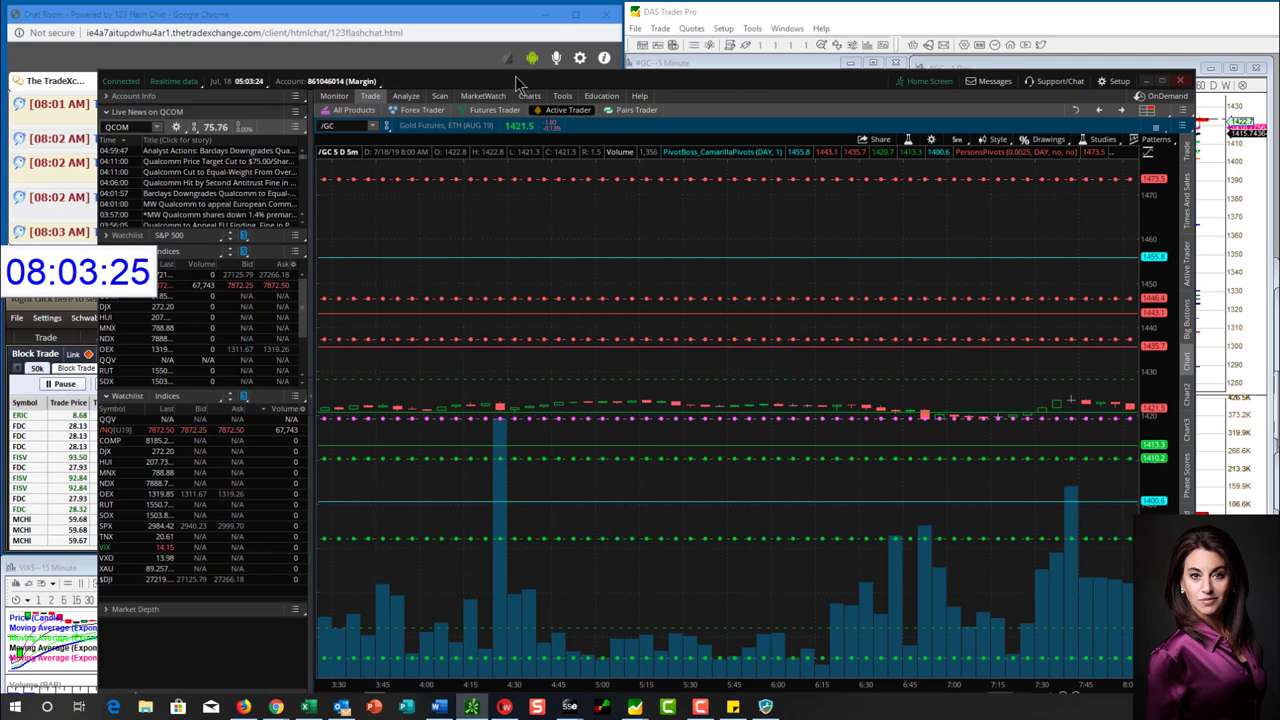
{"action": "left_click_drag", "start_coordinate": [515, 76], "coordinate": [526, 68]}
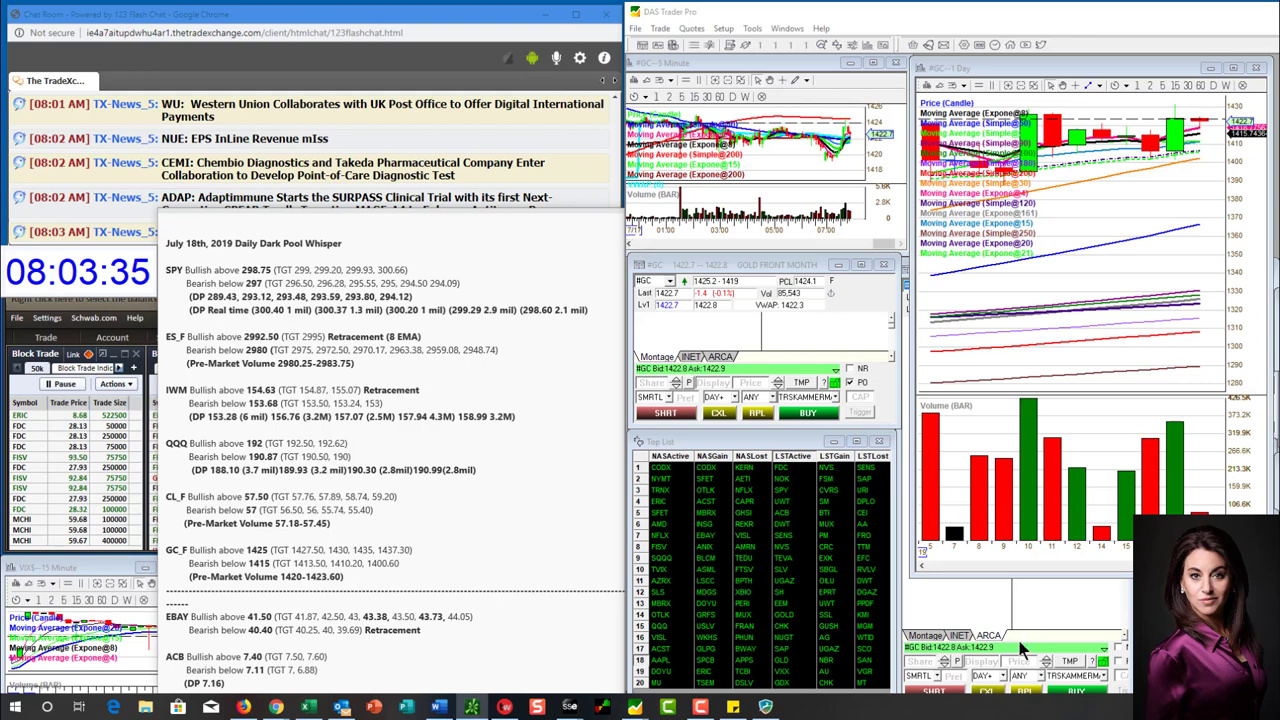
{"action": "left_click", "coordinate": [995, 592]}
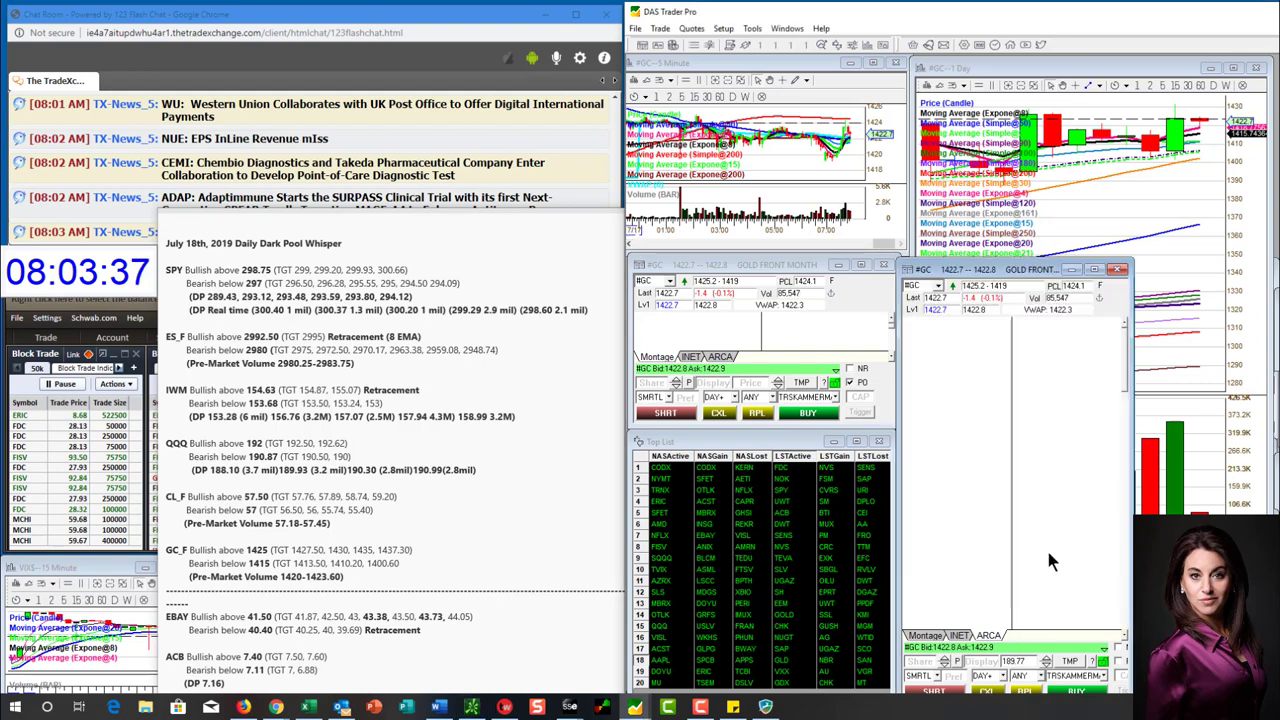
{"action": "left_click", "coordinate": [1174, 457]}
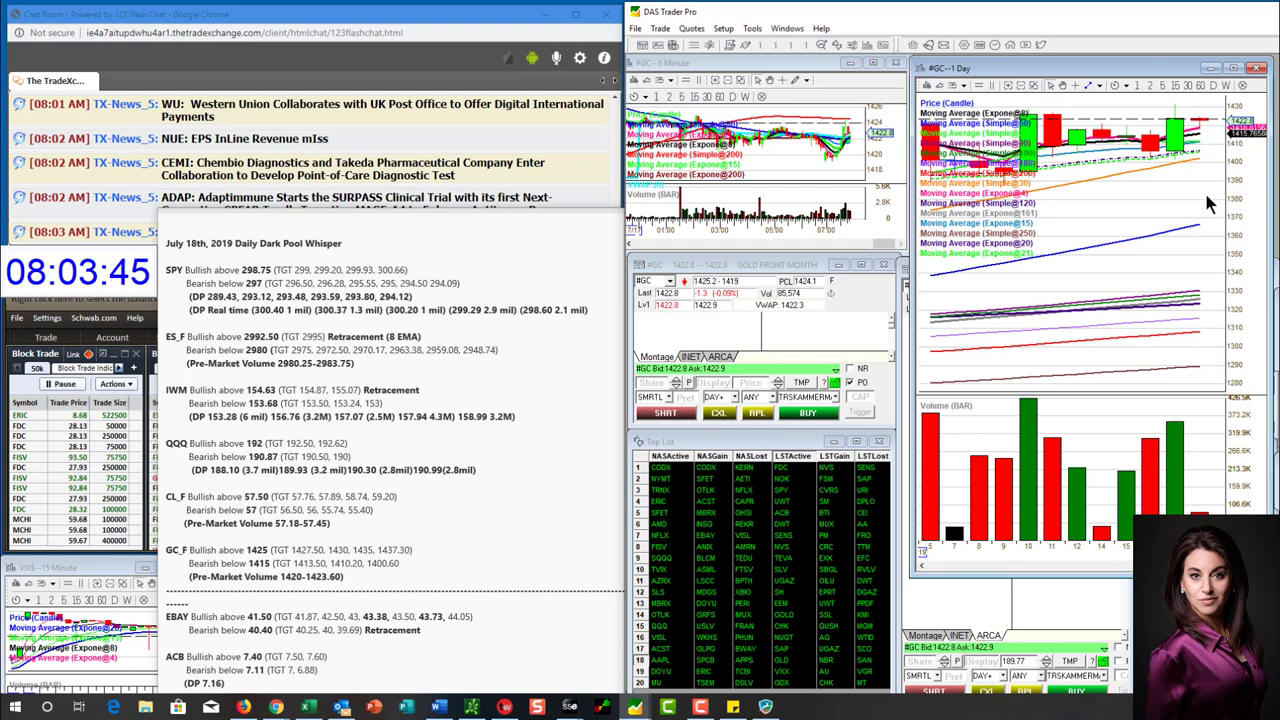
Load EBAY in the montage and bring its 5-minute chart into focus.
{"action": "left_click", "coordinate": [645, 281]}
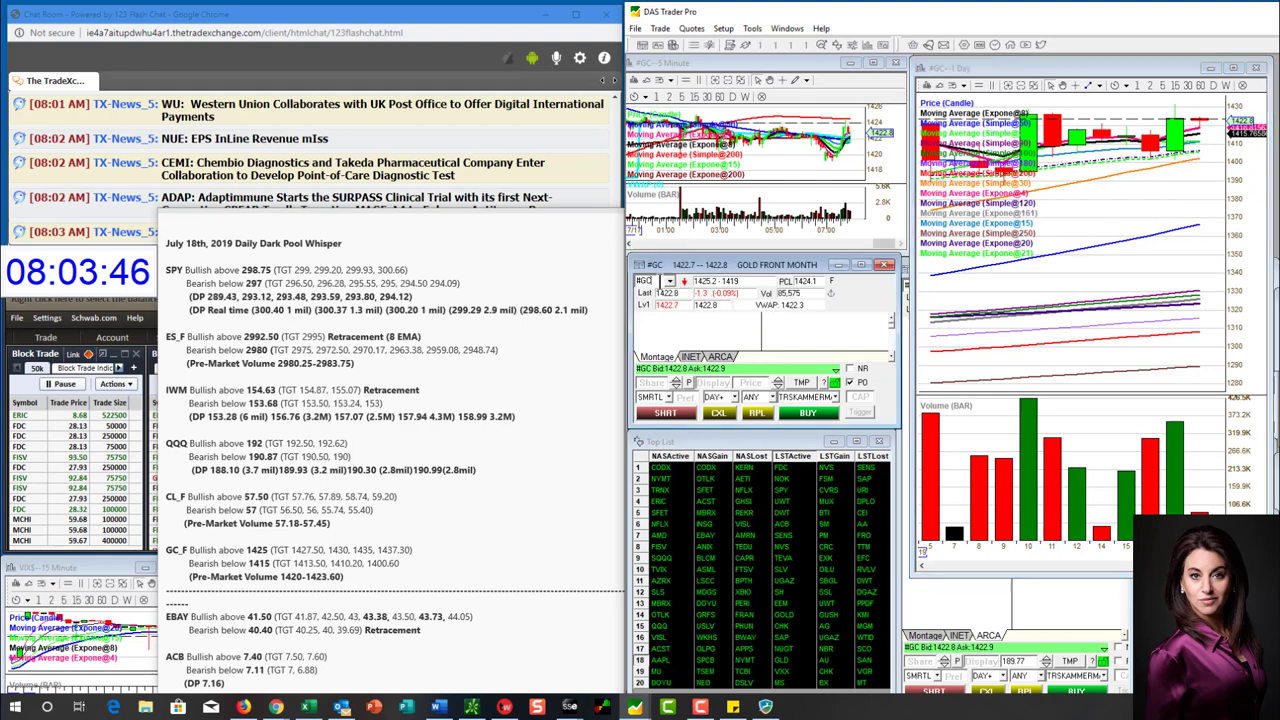
{"action": "type", "text": "EBAY"}
{"action": "key", "text": "Return"}
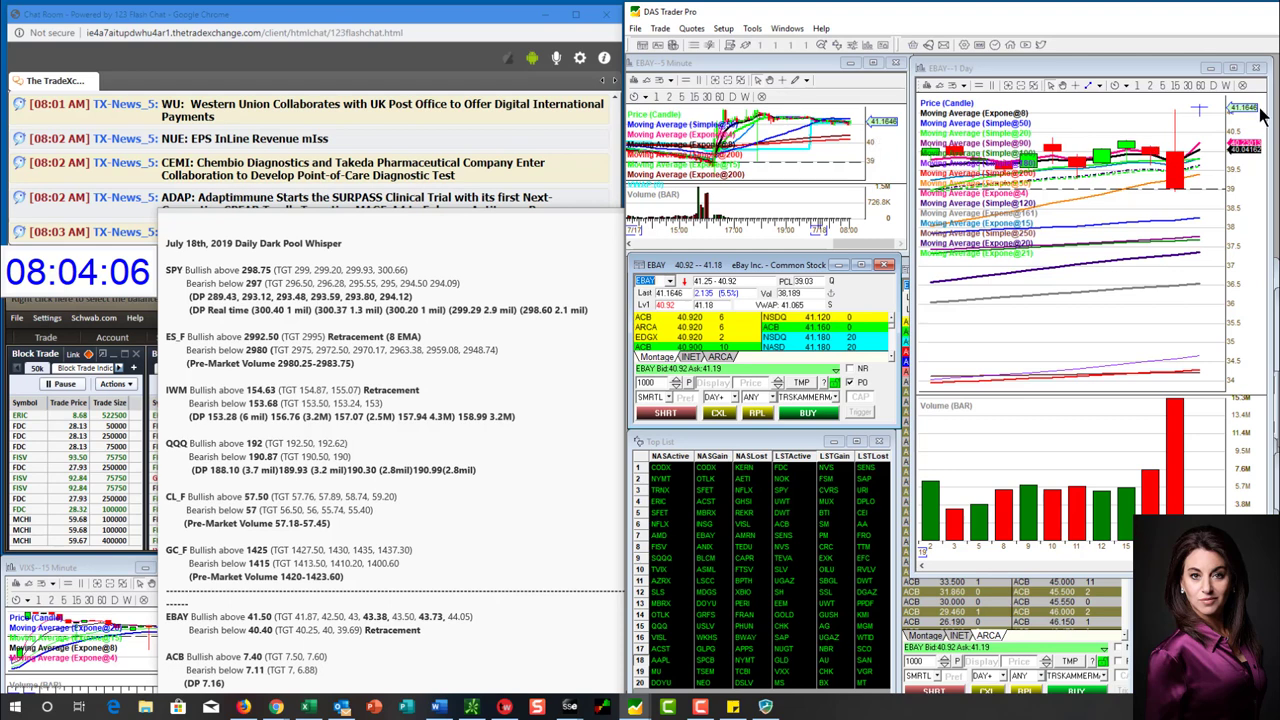
{"action": "left_click", "coordinate": [778, 66]}
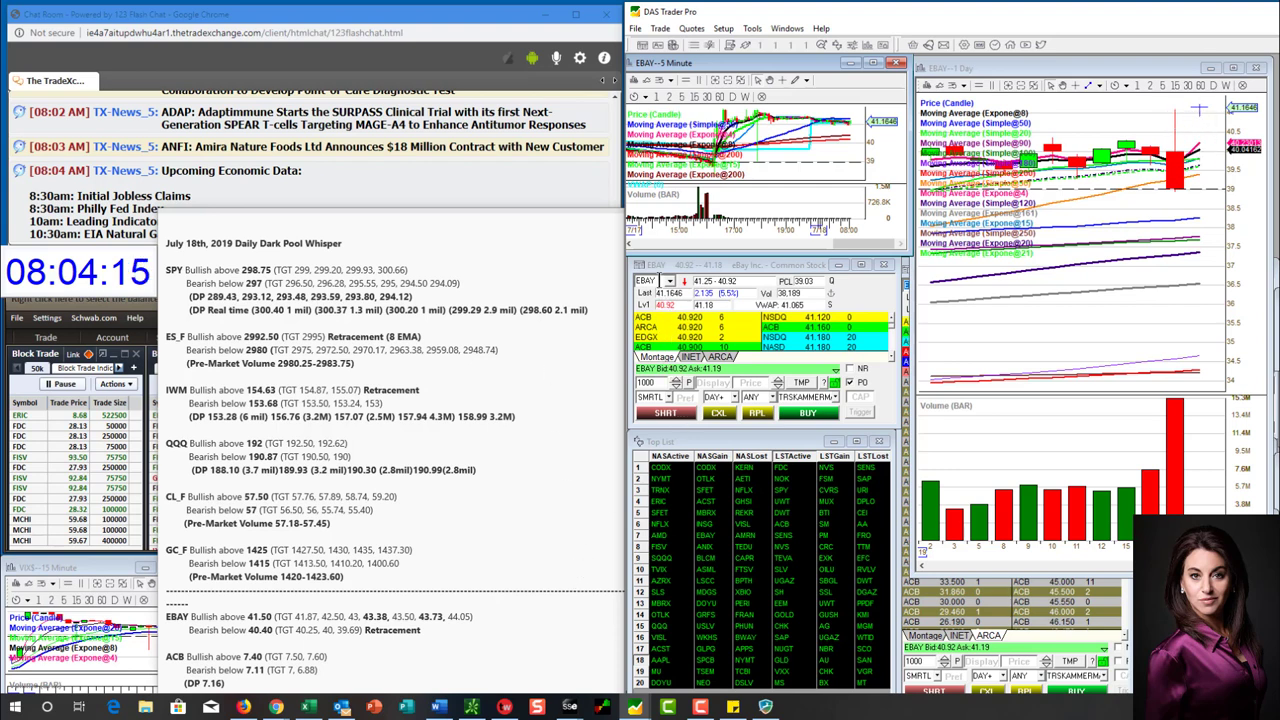
Look through the stock levels in the whisper note from EBAY down to GDX, going back to the ACB entry.
{"action": "left_click", "coordinate": [660, 310]}
{"action": "scroll", "coordinate": [468, 478], "scroll_direction": "down", "scroll_amount": 10}
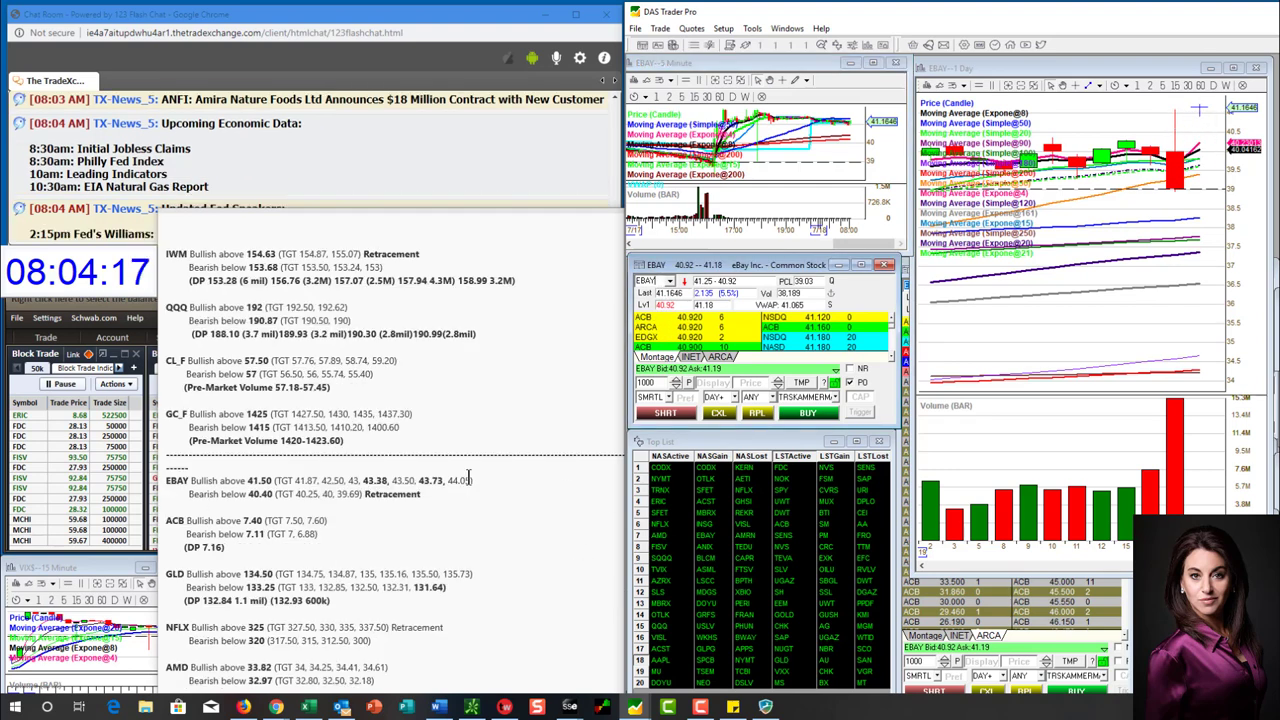
{"action": "left_click", "coordinate": [664, 282]}
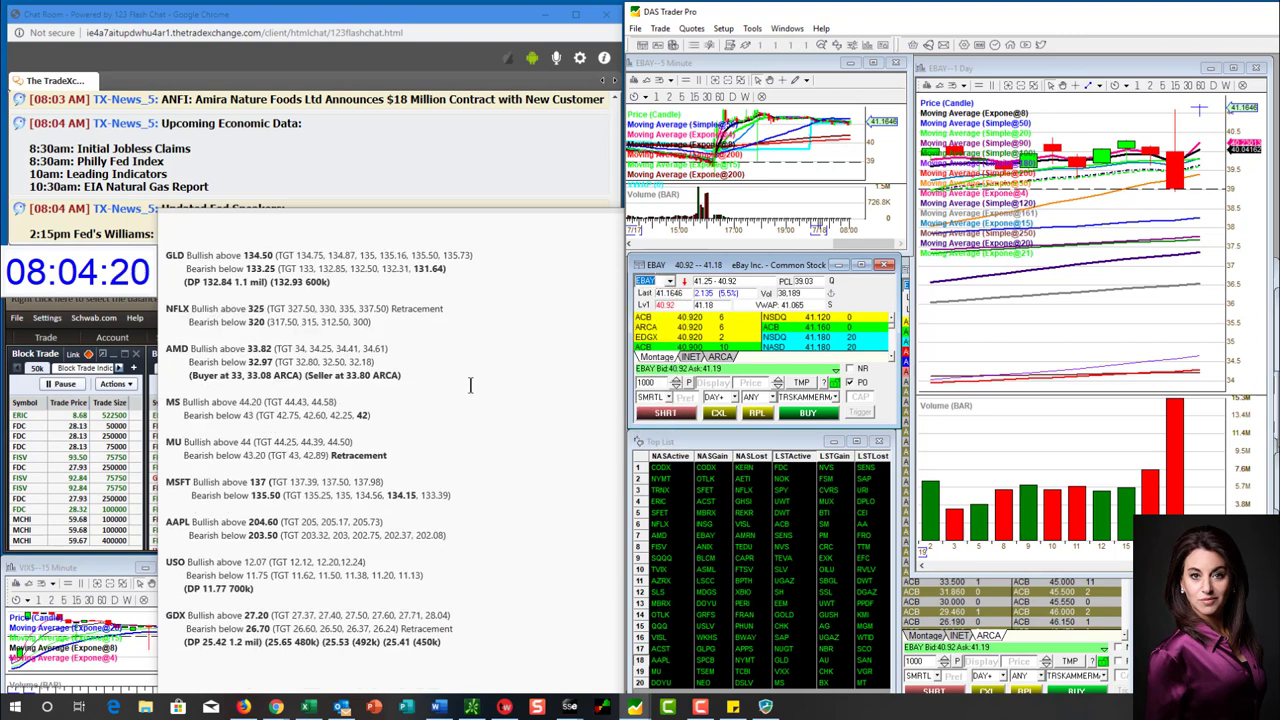
{"action": "scroll", "coordinate": [470, 384], "scroll_direction": "up", "scroll_amount": 1}
{"action": "left_click", "coordinate": [660, 281]}
{"action": "type", "text": "EBACB"}
{"action": "key", "text": "Return"}
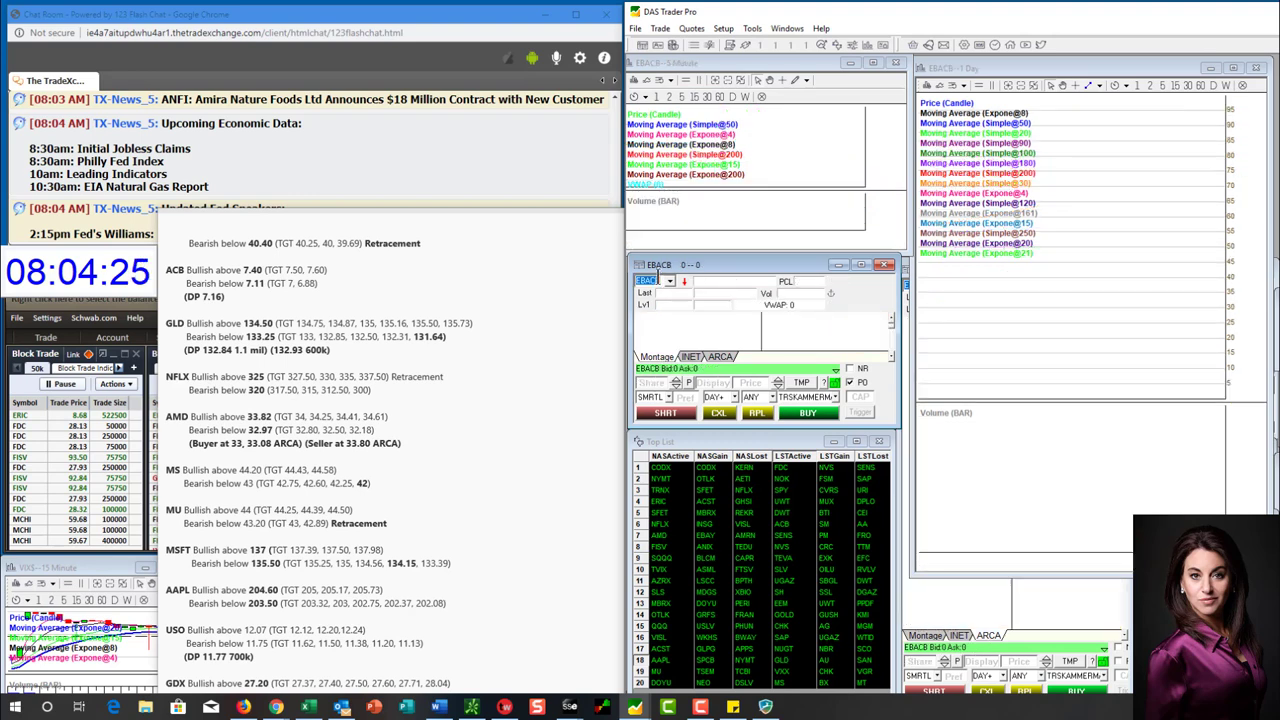
Load ACB in the montage and bring its daily chart to the front.
{"action": "type", "text": "ACB"}
{"action": "key", "text": "Return"}
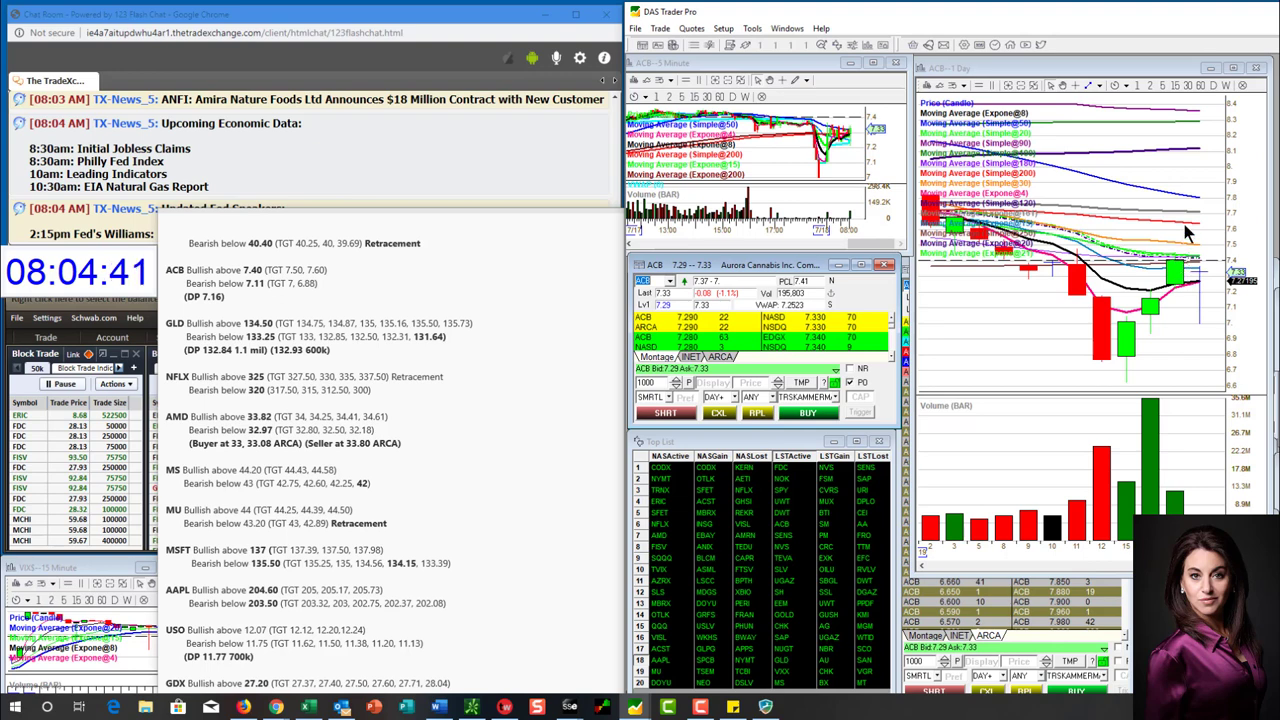
{"action": "left_click", "coordinate": [1008, 95]}
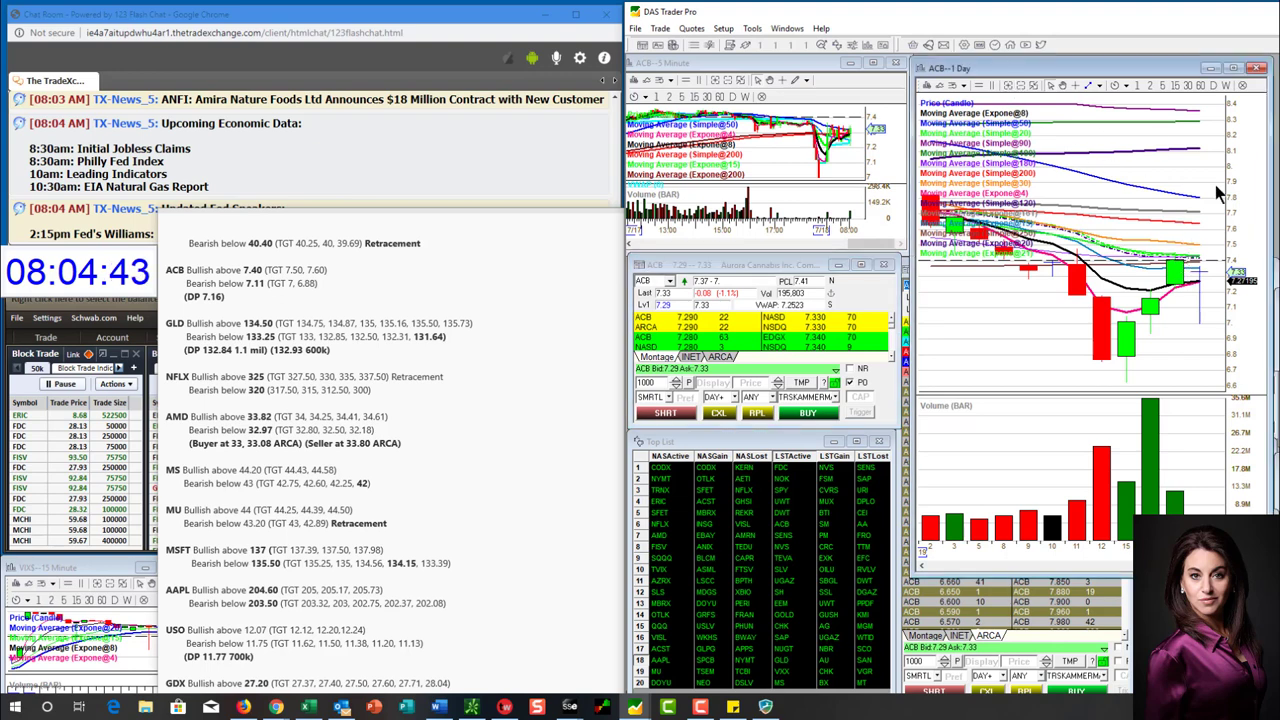
{"action": "mouse_move", "coordinate": [1200, 262]}
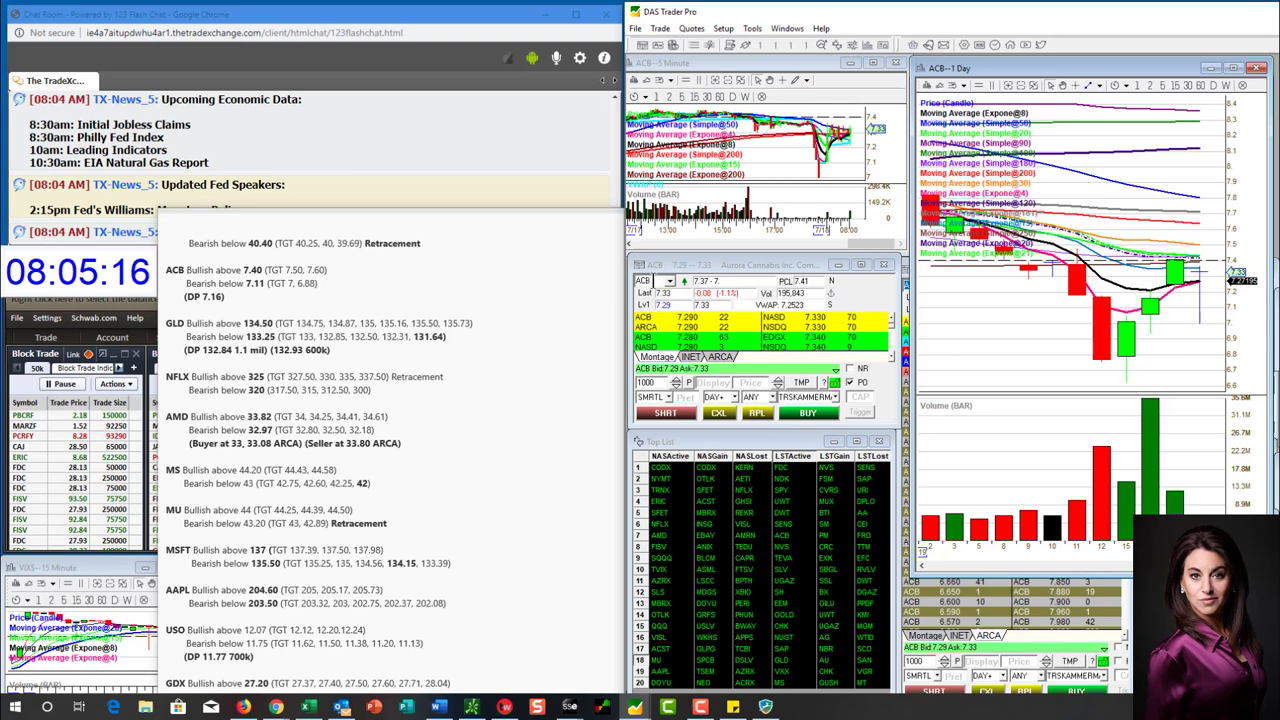
Load GLD in the montage to view its 5-minute and daily charts.
{"action": "left_click", "coordinate": [662, 281]}
{"action": "key", "text": "BackSpace"}
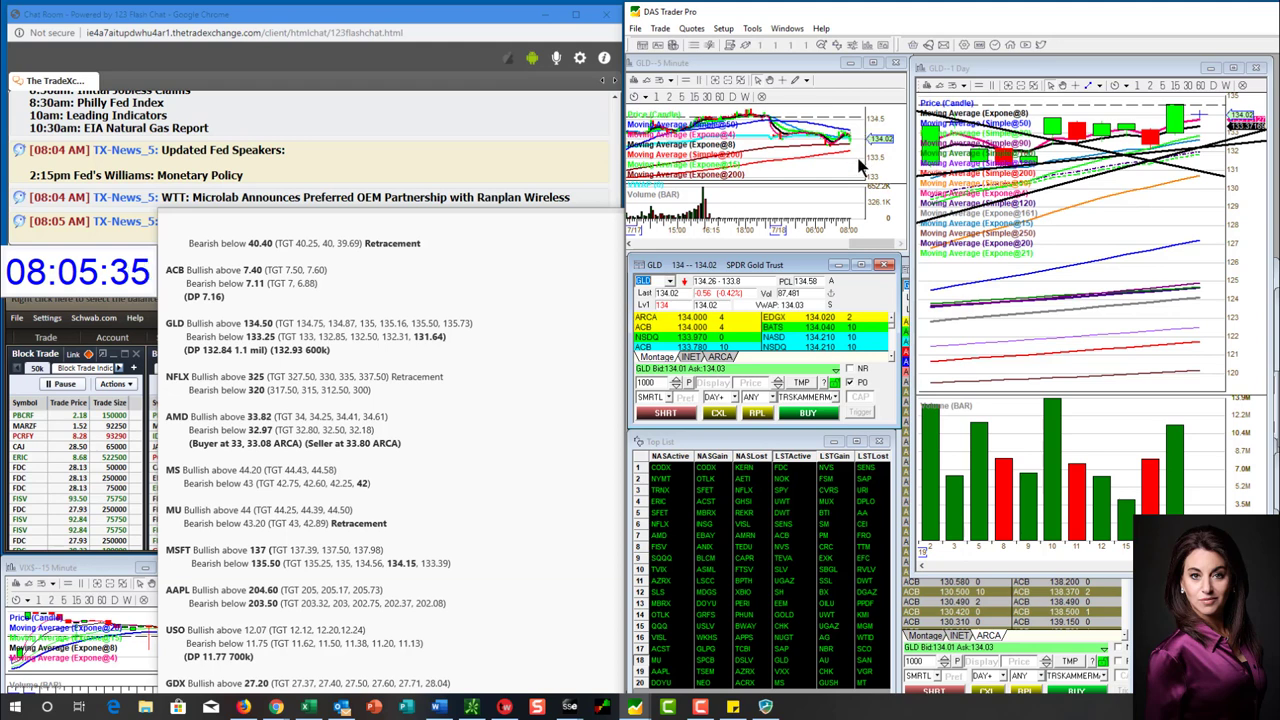
Load NFLX in the montage and sketch a mark near the latest price bar on its daily chart.
{"action": "left_click", "coordinate": [650, 281]}
{"action": "key", "text": "BackSpace"}
{"action": "key", "text": "BackSpace"}
{"action": "key", "text": "BackSpace"}
{"action": "type", "text": "NFLX"}
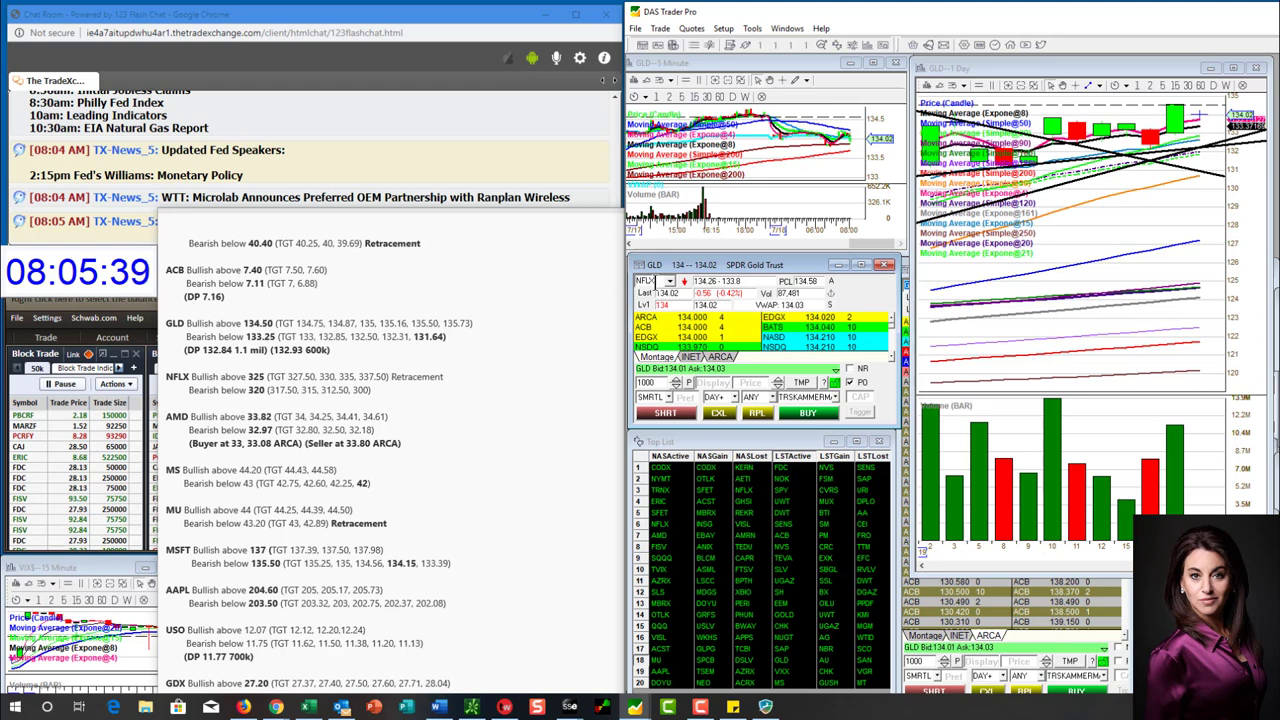
{"action": "key", "text": "Return"}
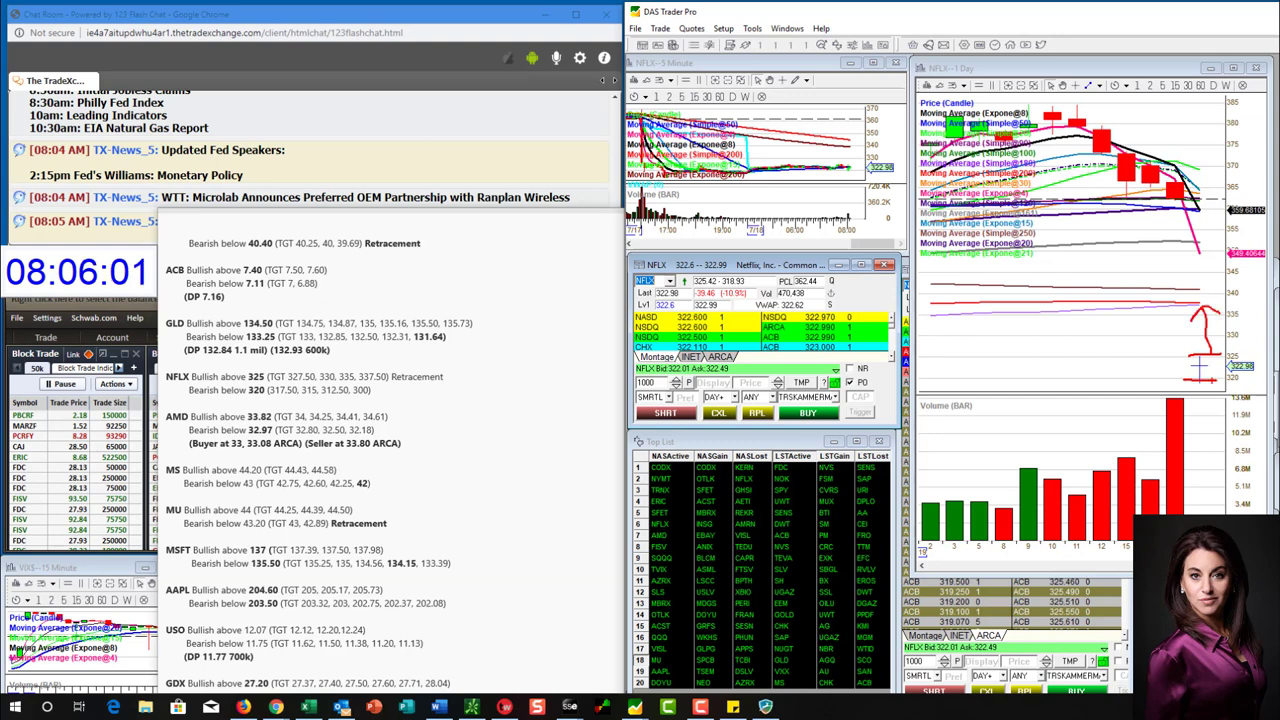
{"action": "mouse_move", "coordinate": [1194, 398]}
{"action": "left_mouse_down"}
{"action": "mouse_move", "coordinate": [1204, 412]}
{"action": "mouse_move", "coordinate": [1222, 405]}
{"action": "left_mouse_up"}
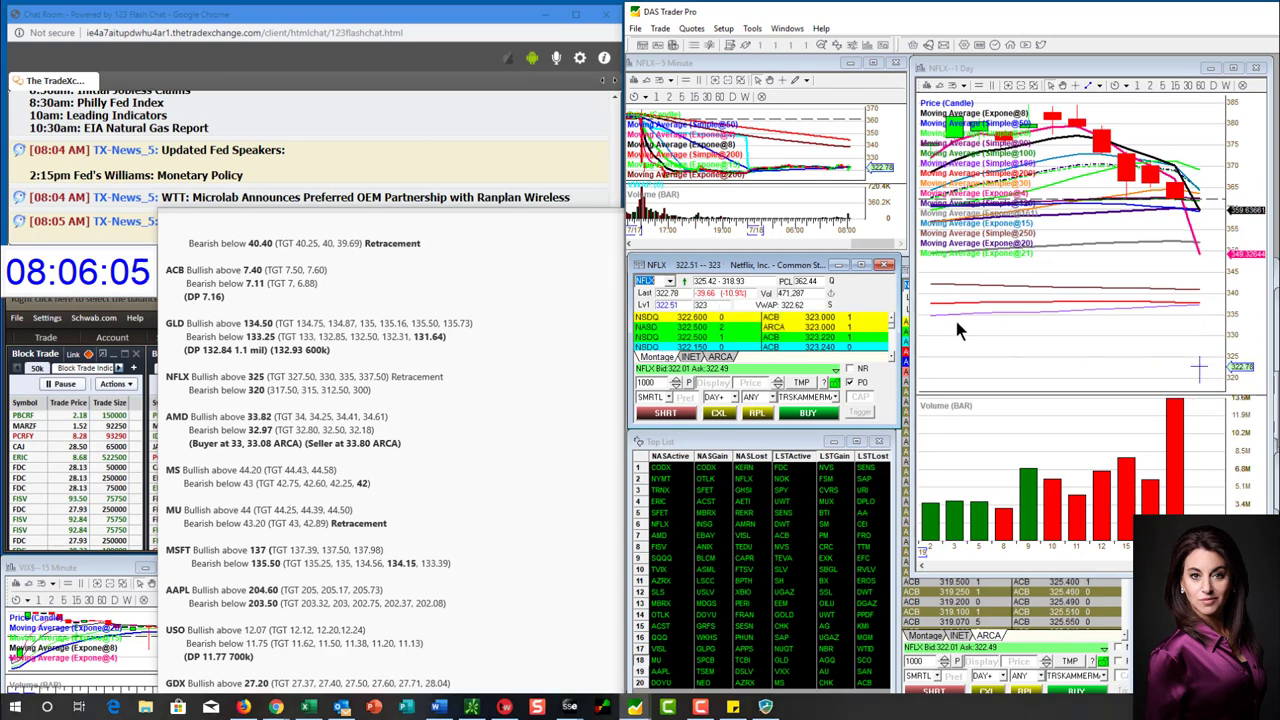
Load AMD in the montage to check its 5-minute and daily charts.
{"action": "left_click", "coordinate": [666, 281]}
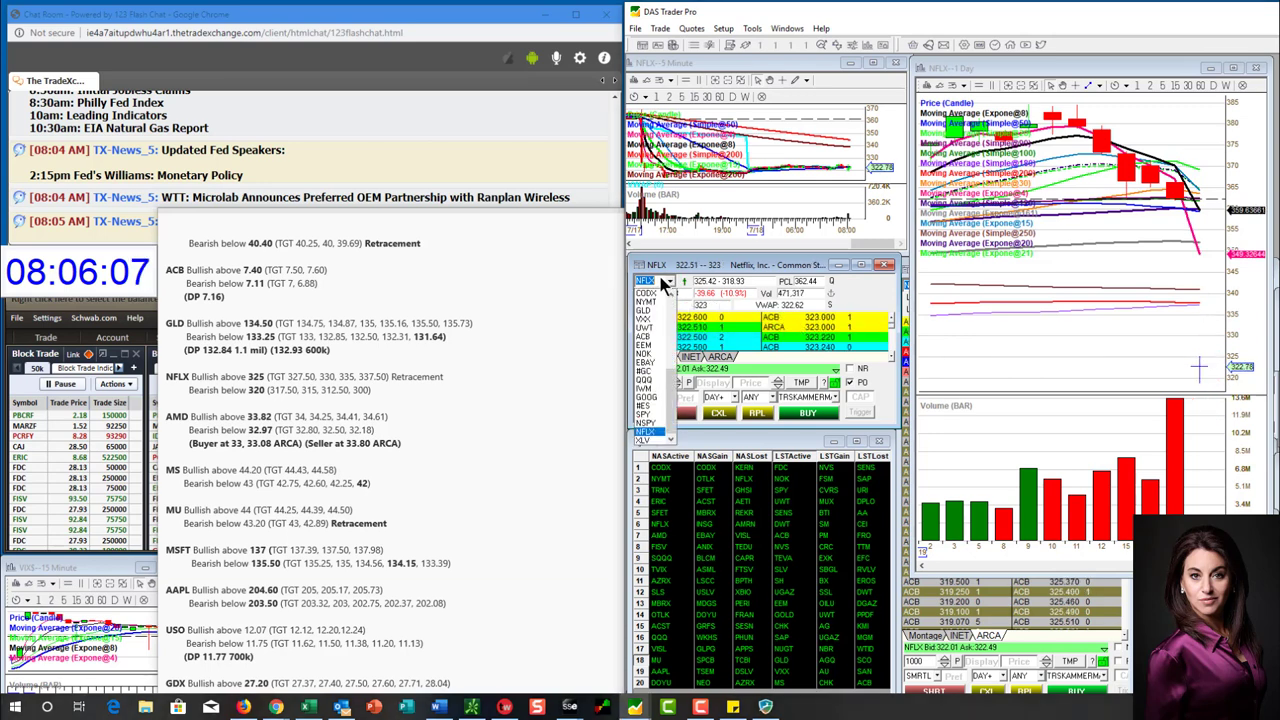
{"action": "left_click", "coordinate": [659, 277]}
{"action": "type", "text": "AMD"}
{"action": "key", "text": "Return"}
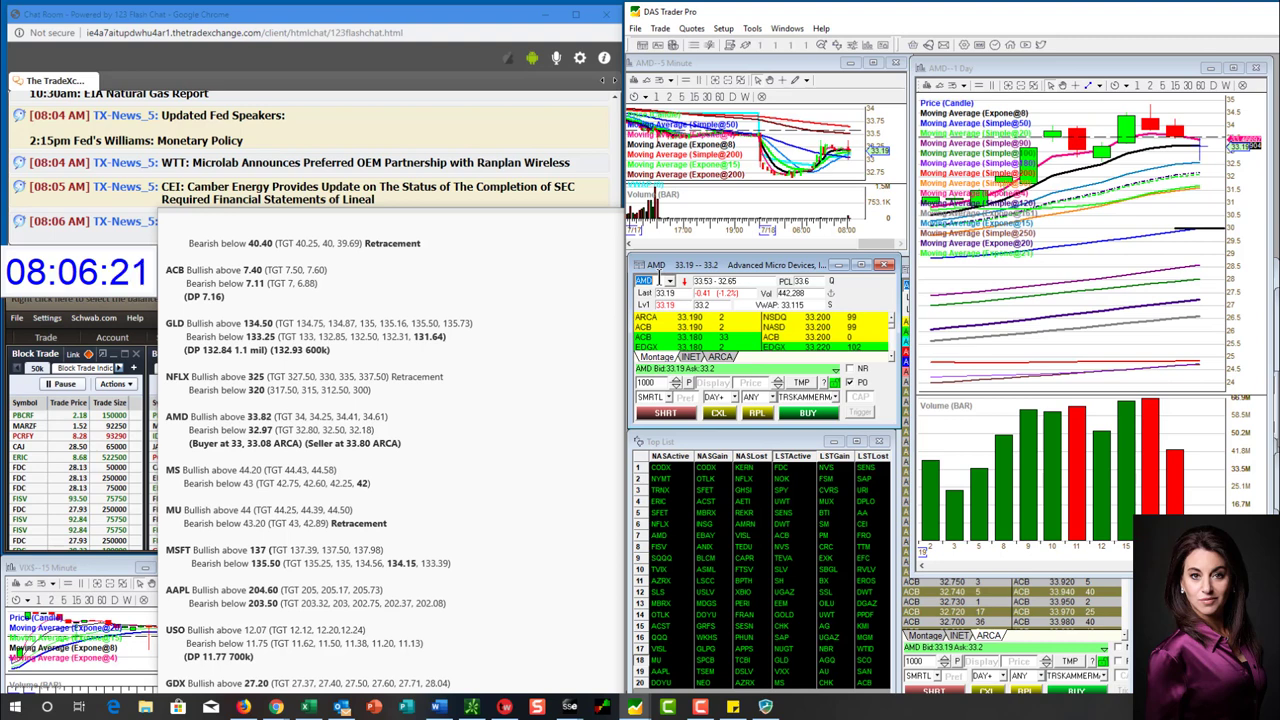
Load MS in the montage and bring its 5-minute chart into focus.
{"action": "type", "text": "MS"}
{"action": "key", "text": "Return"}
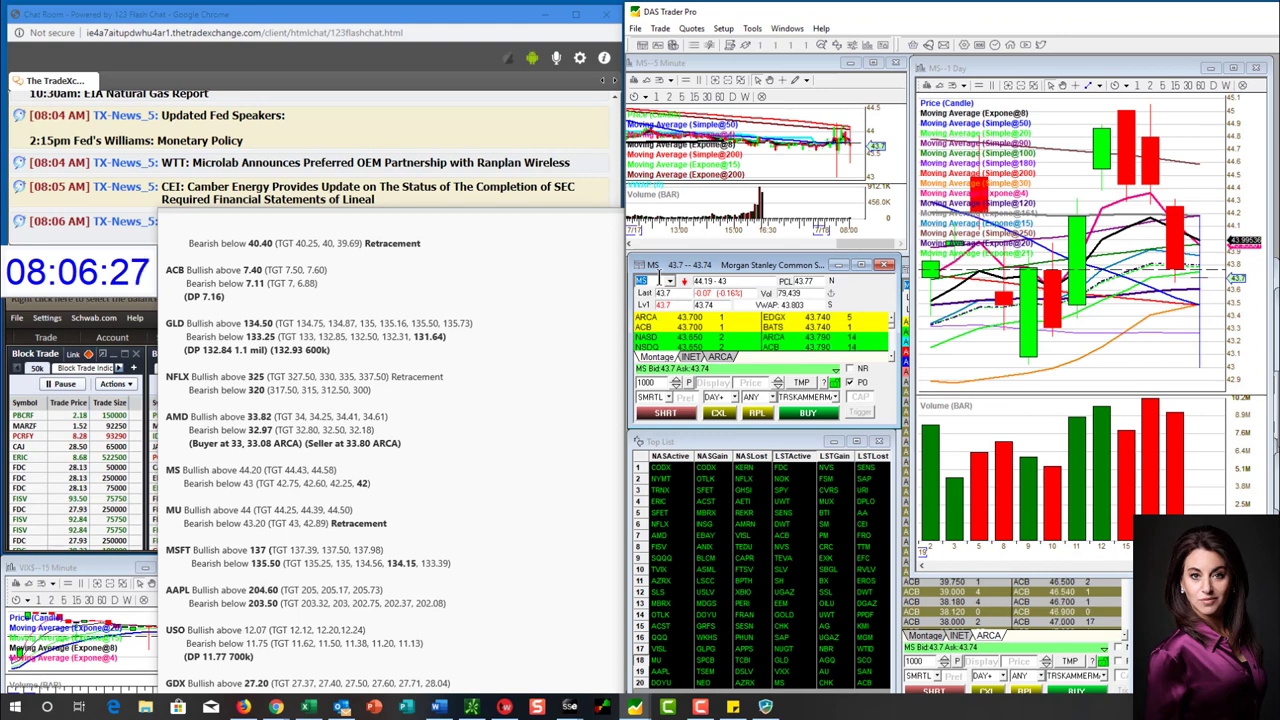
{"action": "left_click", "coordinate": [735, 96]}
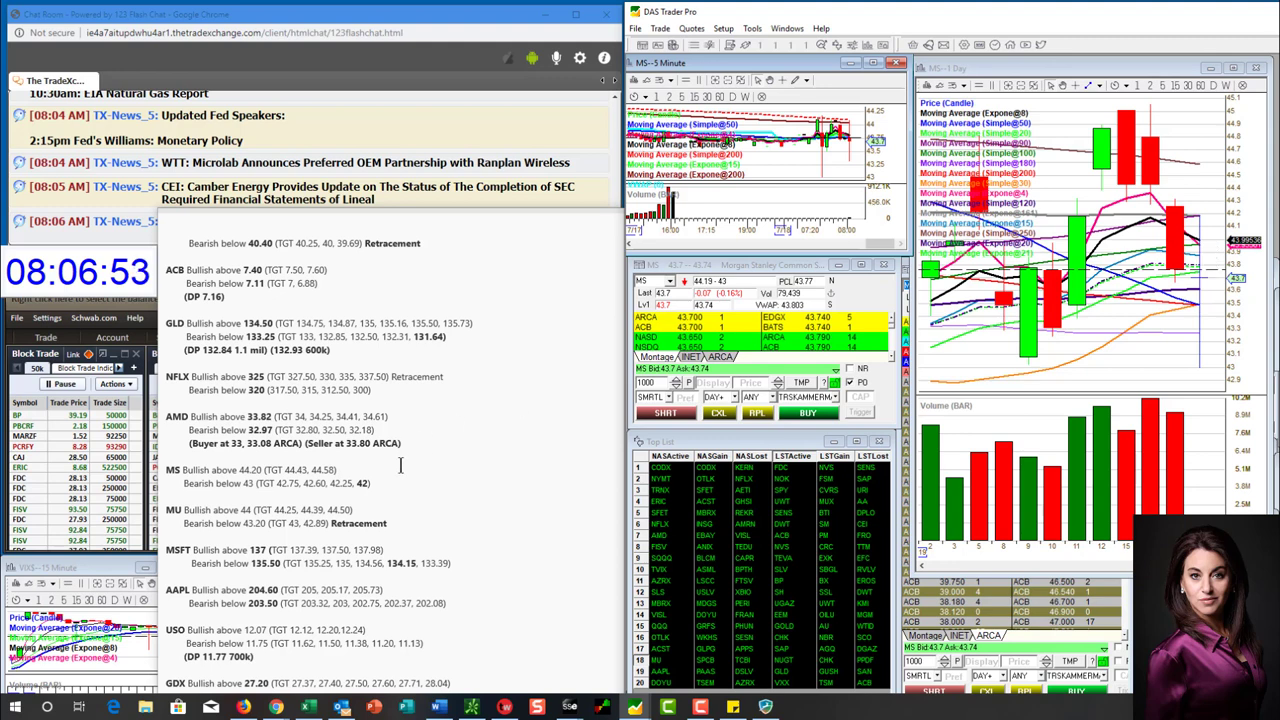
Load MU in the montage to compare its charts with the note's levels.
{"action": "left_click", "coordinate": [648, 293]}
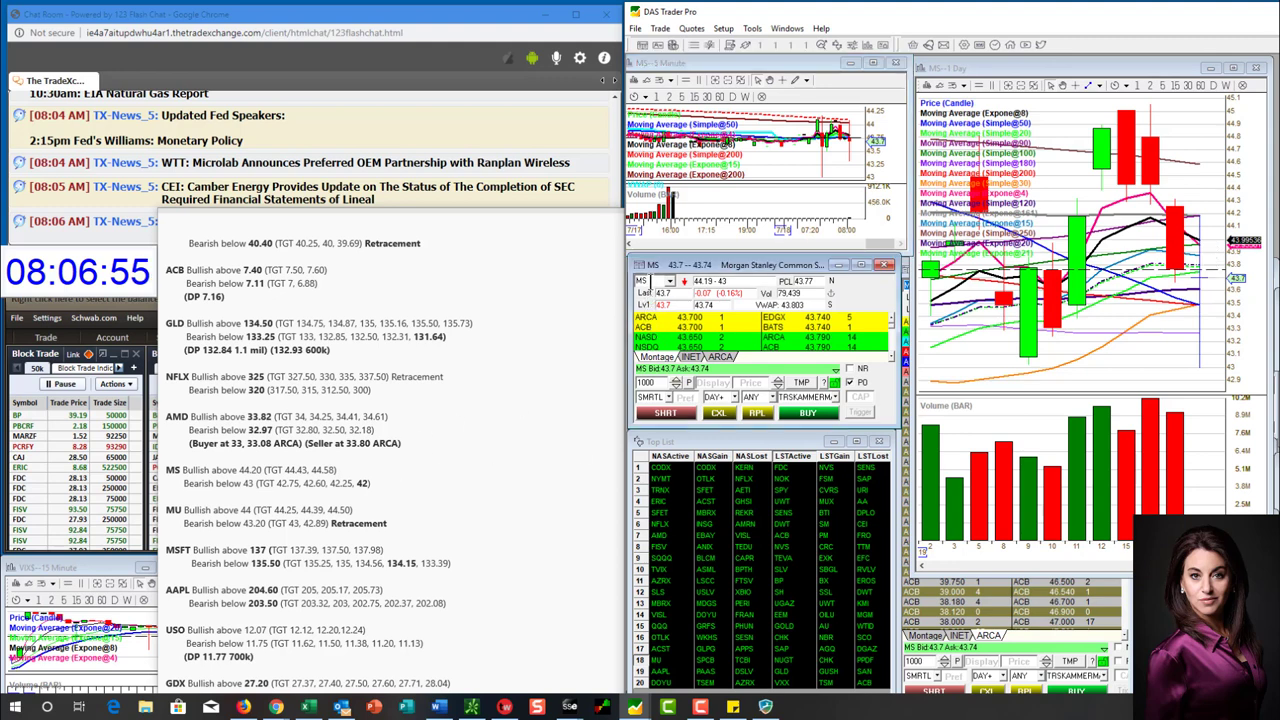
{"action": "key", "text": "BackSpace"}
{"action": "type", "text": "MU"}
{"action": "key", "text": "Return"}
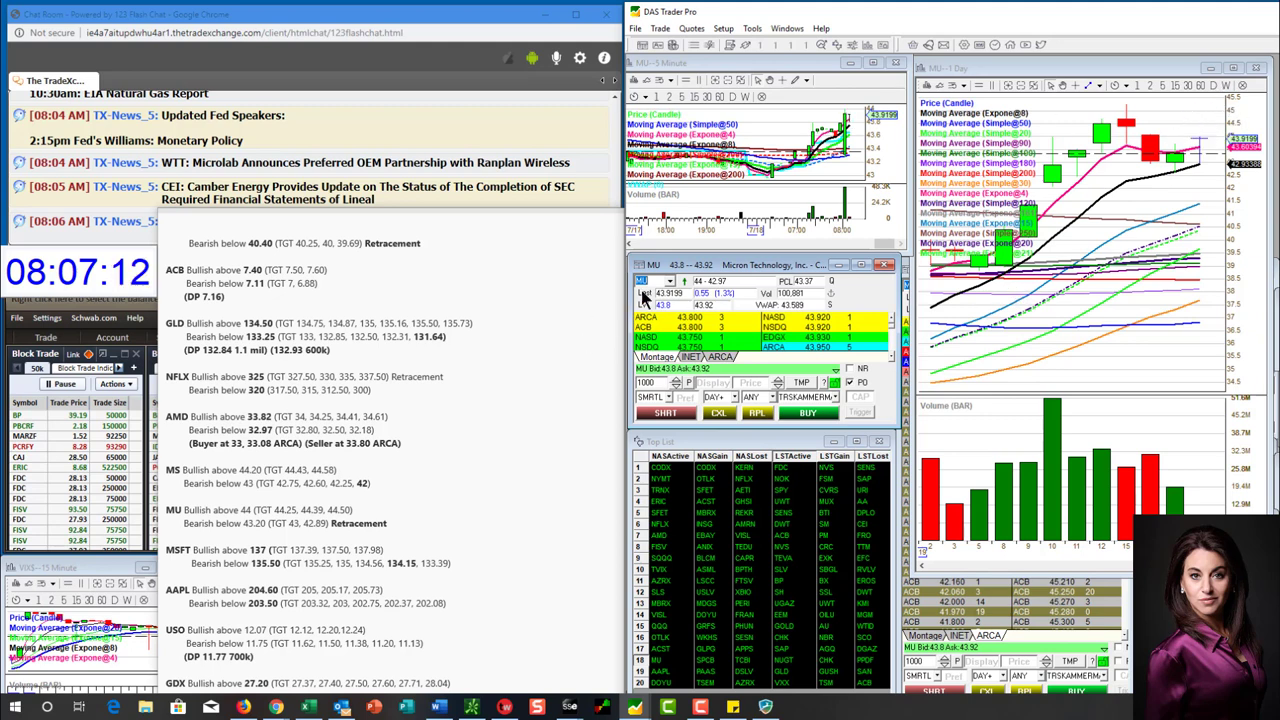
Load XLF in the montage and start an "XLF Bullish above" entry beneath the MS levels in the note.
{"action": "type", "text": "XLF"}
{"action": "key", "text": "Return"}
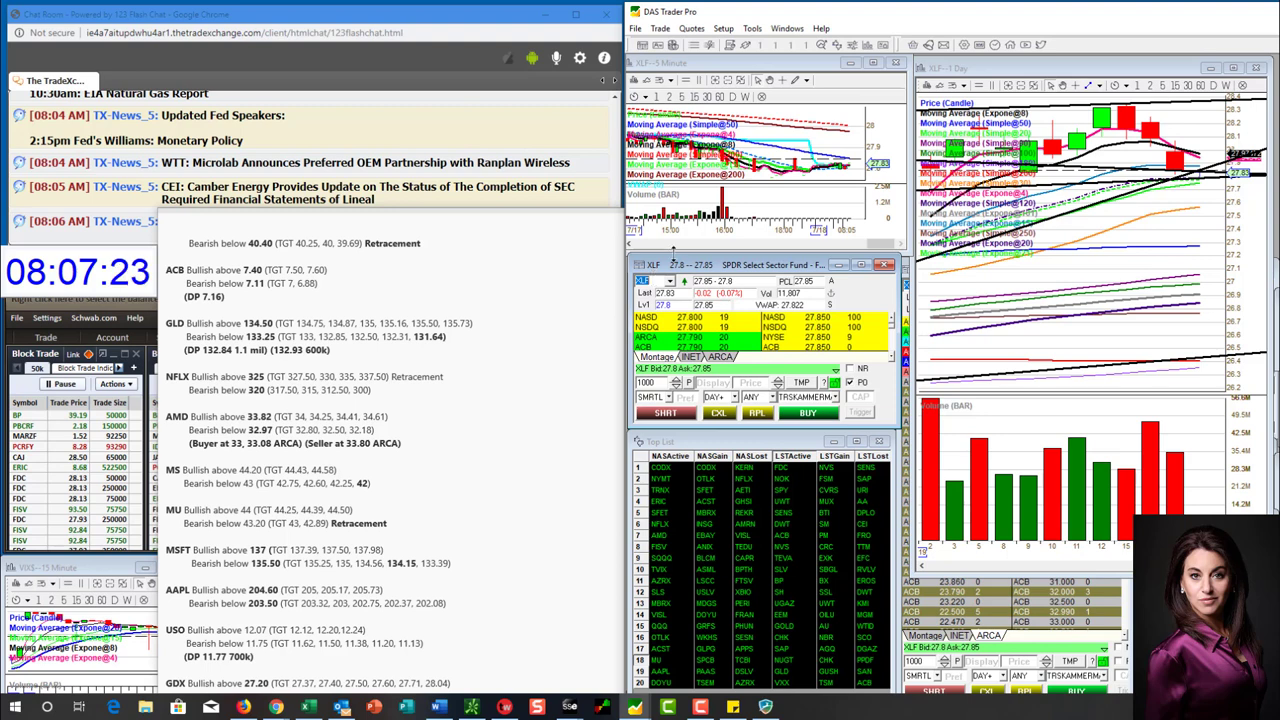
{"action": "left_click", "coordinate": [399, 470]}
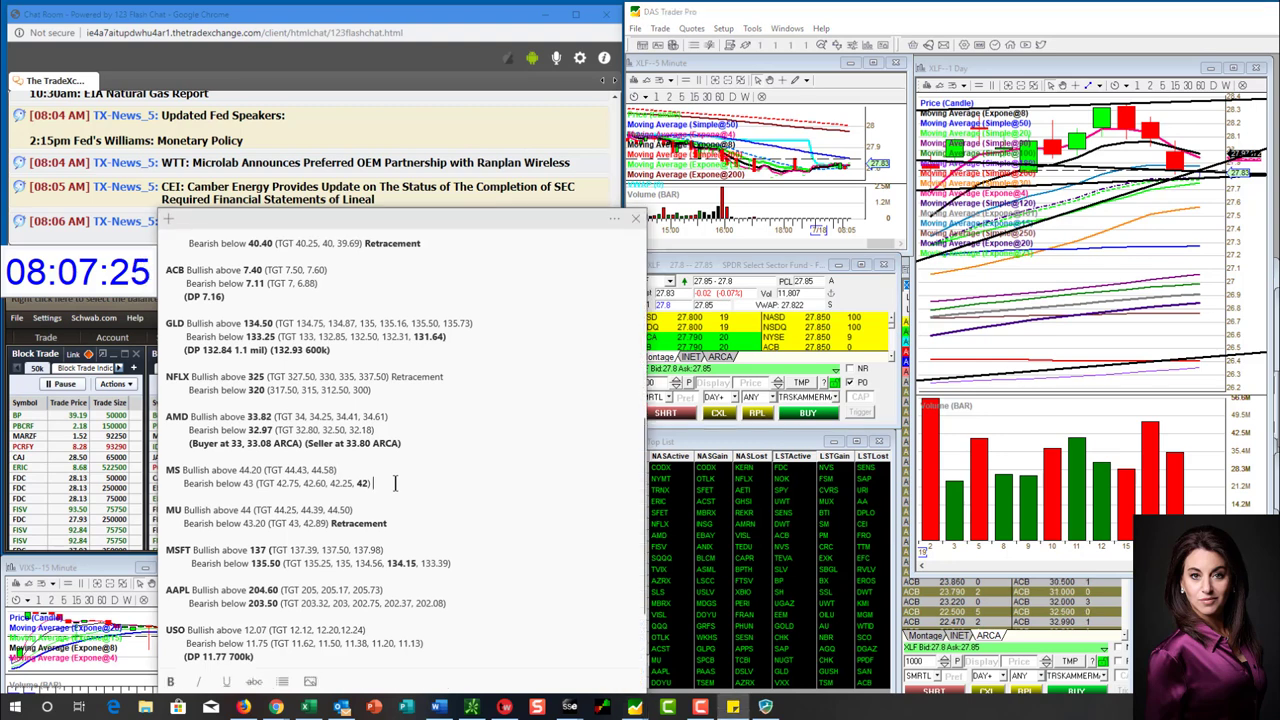
{"action": "left_click", "coordinate": [395, 483]}
{"action": "key", "text": "Return"}
{"action": "key", "text": "Return"}
{"action": "type", "text": "XLF "}
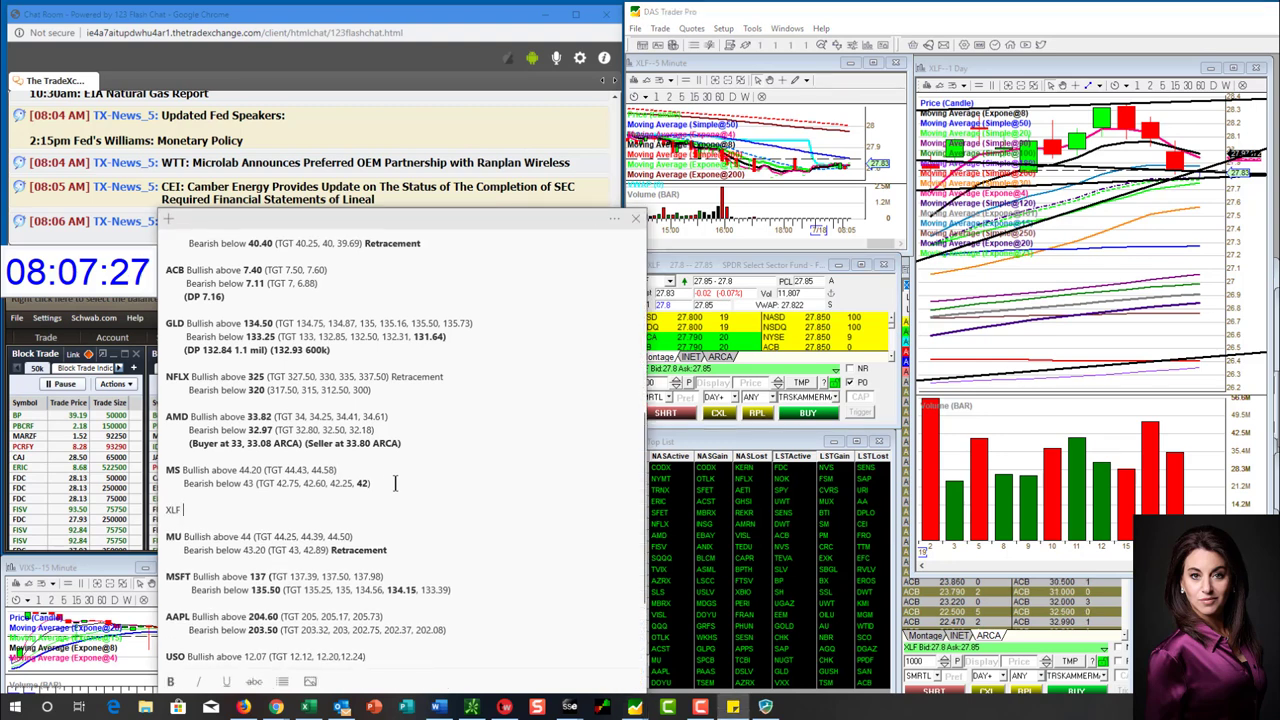
{"action": "type", "text": "Bullish above"}
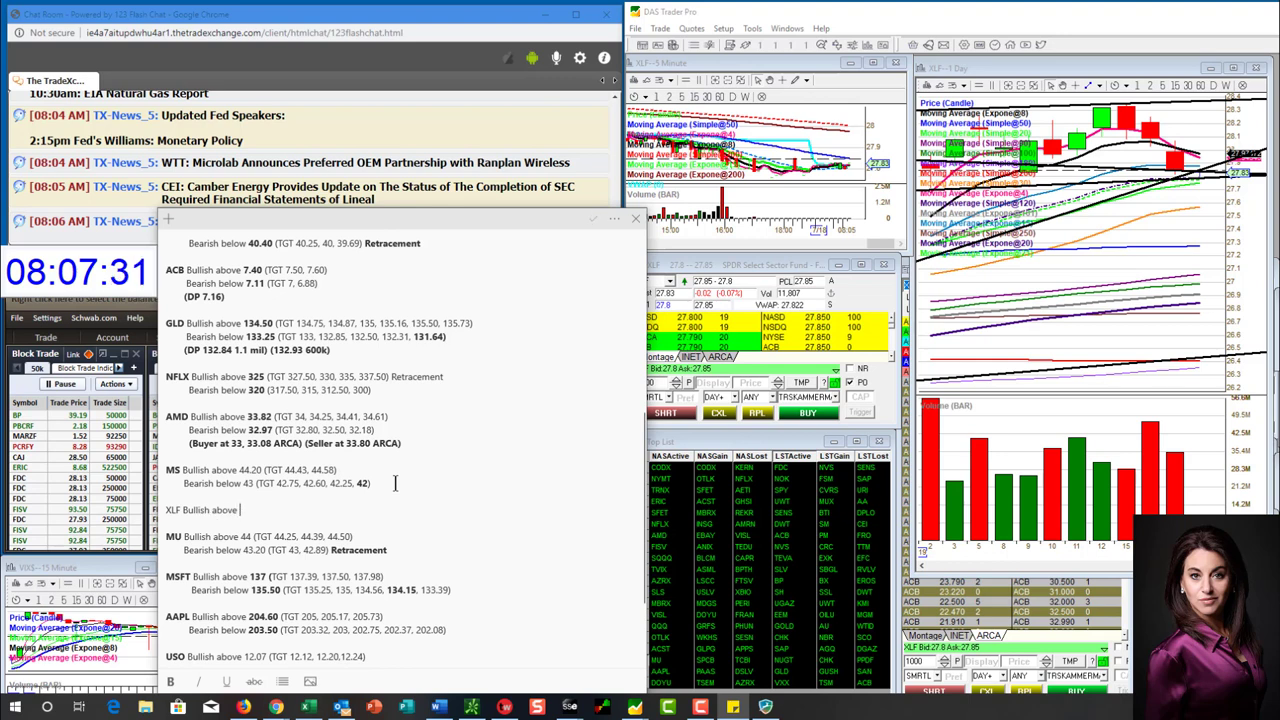
Complete the XLF bullish line with the level 28 and the targets "(TGT 28..12, 28.20)".
{"action": "type", "text": " 28"}
{"action": "type", "text": ".0"}
{"action": "type", "text": "6"}
{"action": "key", "text": "BackSpace"}
{"action": "key", "text": "BackSpace"}
{"action": "key", "text": "BackSpace"}
{"action": "type", "text": "(TT"}
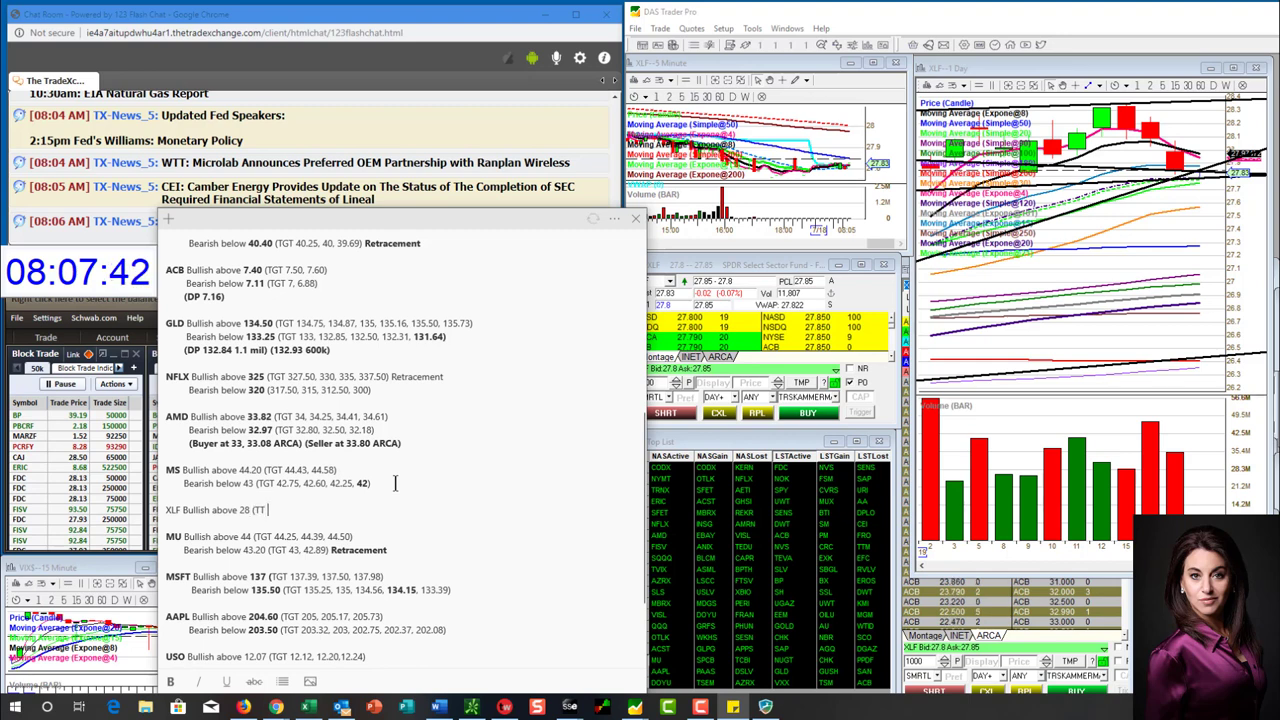
{"action": "key", "text": "BackSpace"}
{"action": "type", "text": "GT 28..12, 28.20)"}
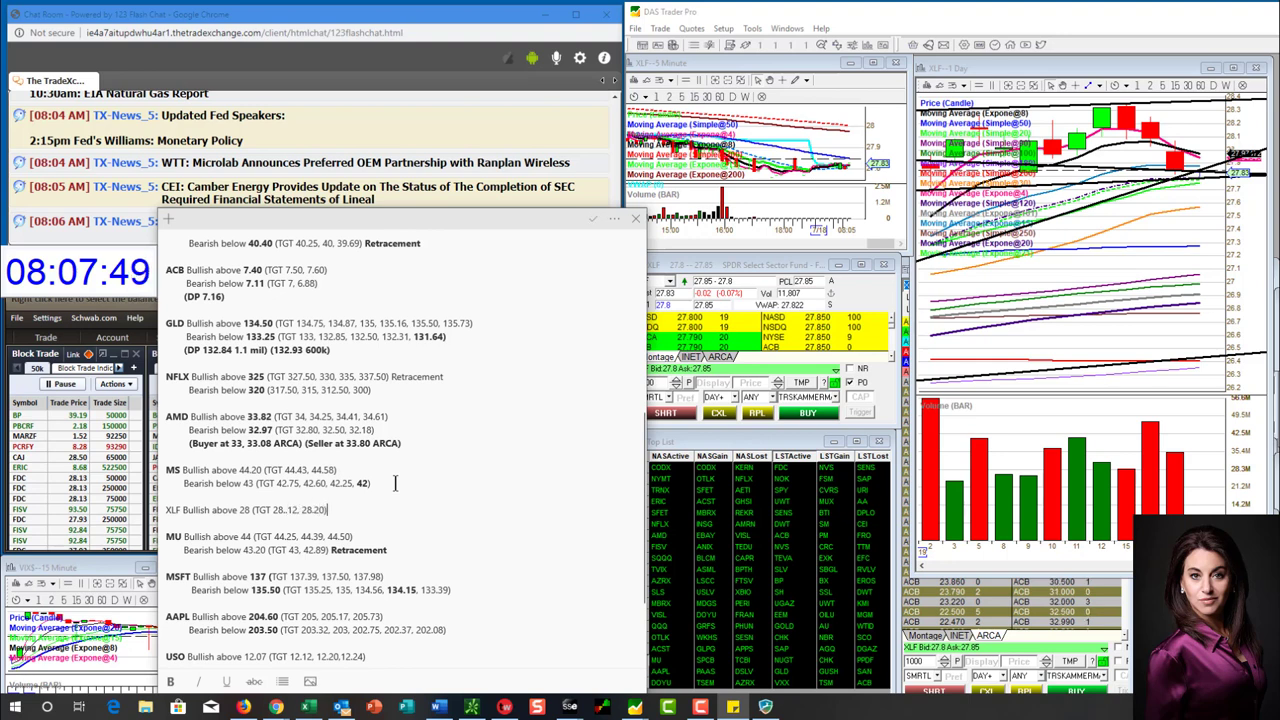
Add the XLF line "Bearish below 27.80 (TGT 27.75, 27.65, 27.60, 27.50, 27.38)" under its bullish line.
{"action": "key", "text": "Return"}
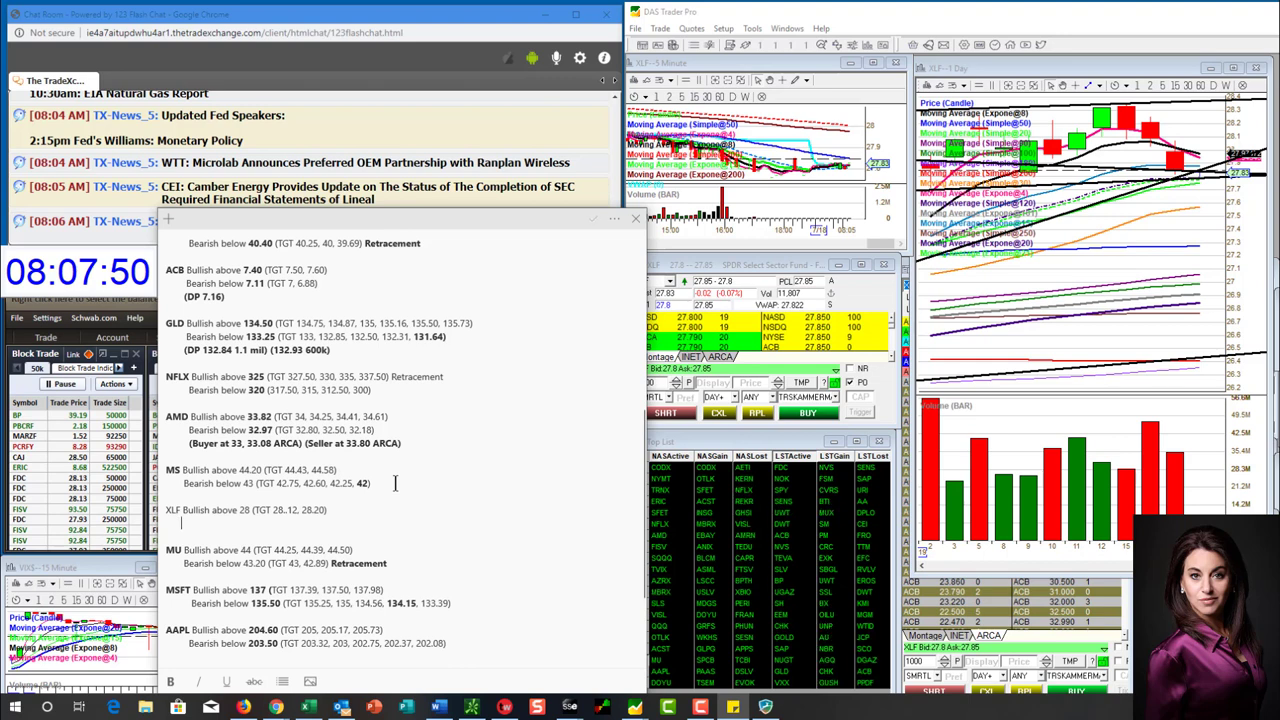
{"action": "type", "text": "Bearish below 27.80"}
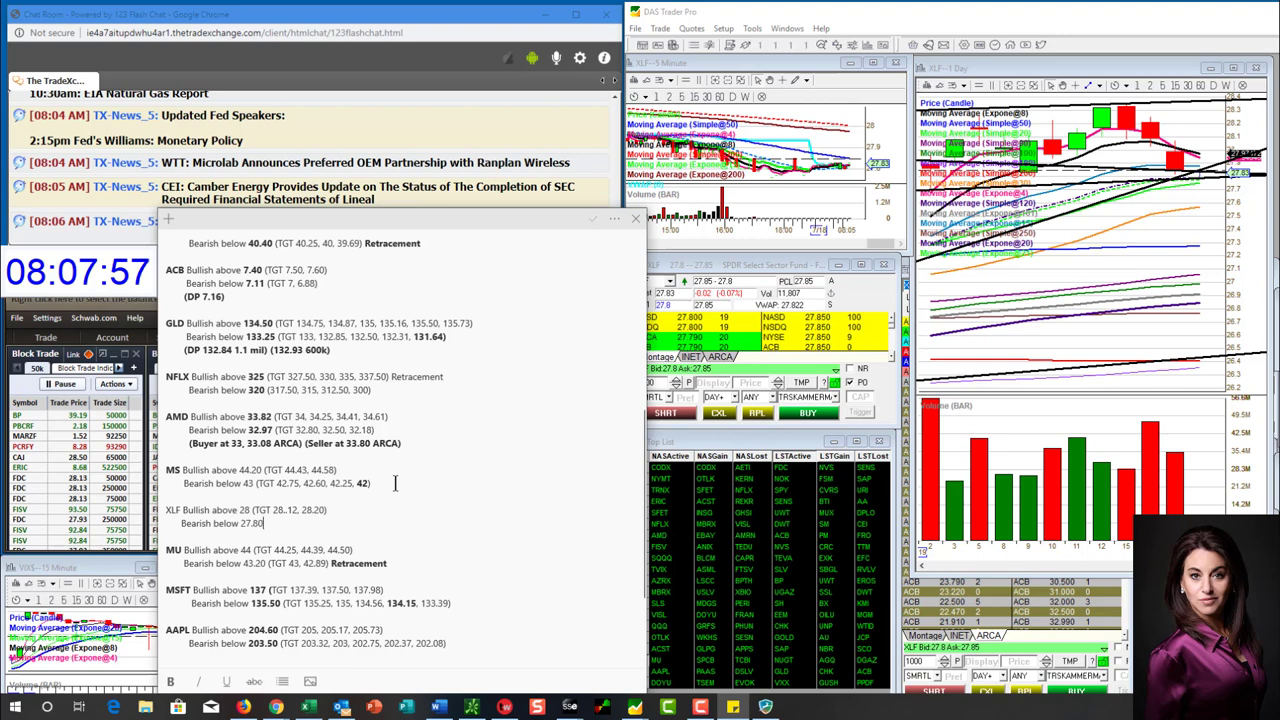
{"action": "type", "text": " (TGT"}
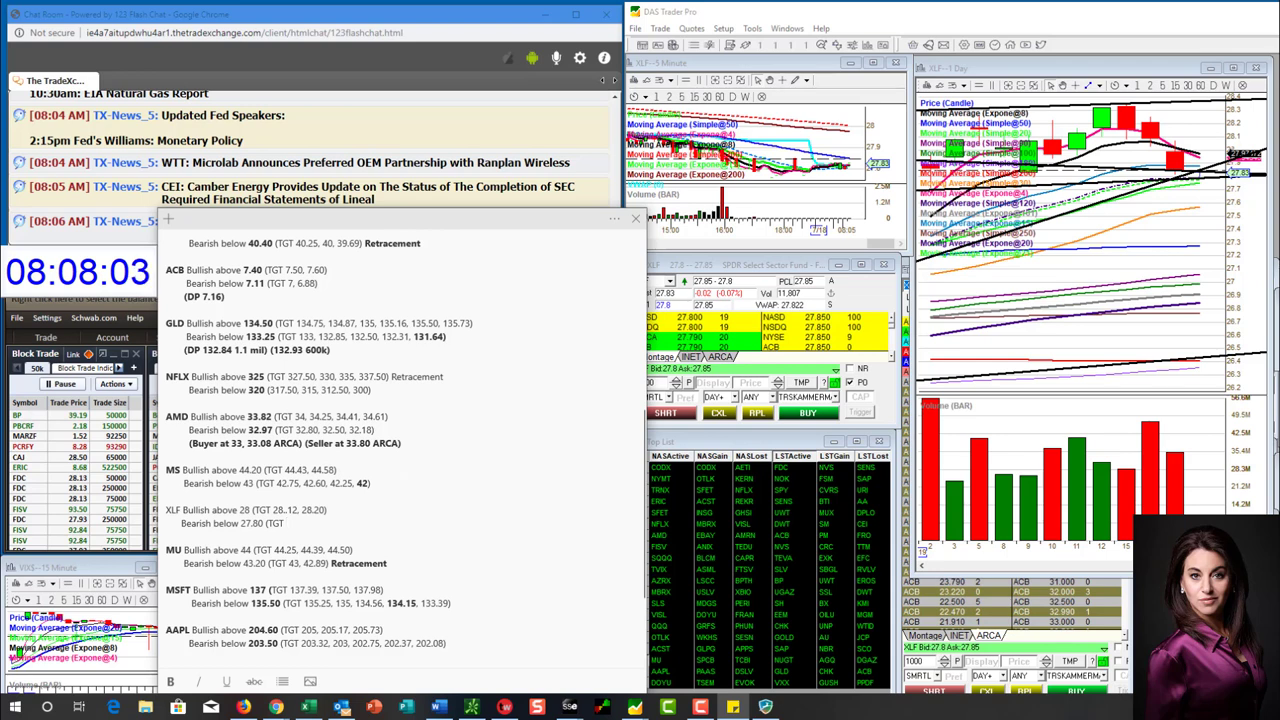
{"action": "key", "text": "alt+Tab"}
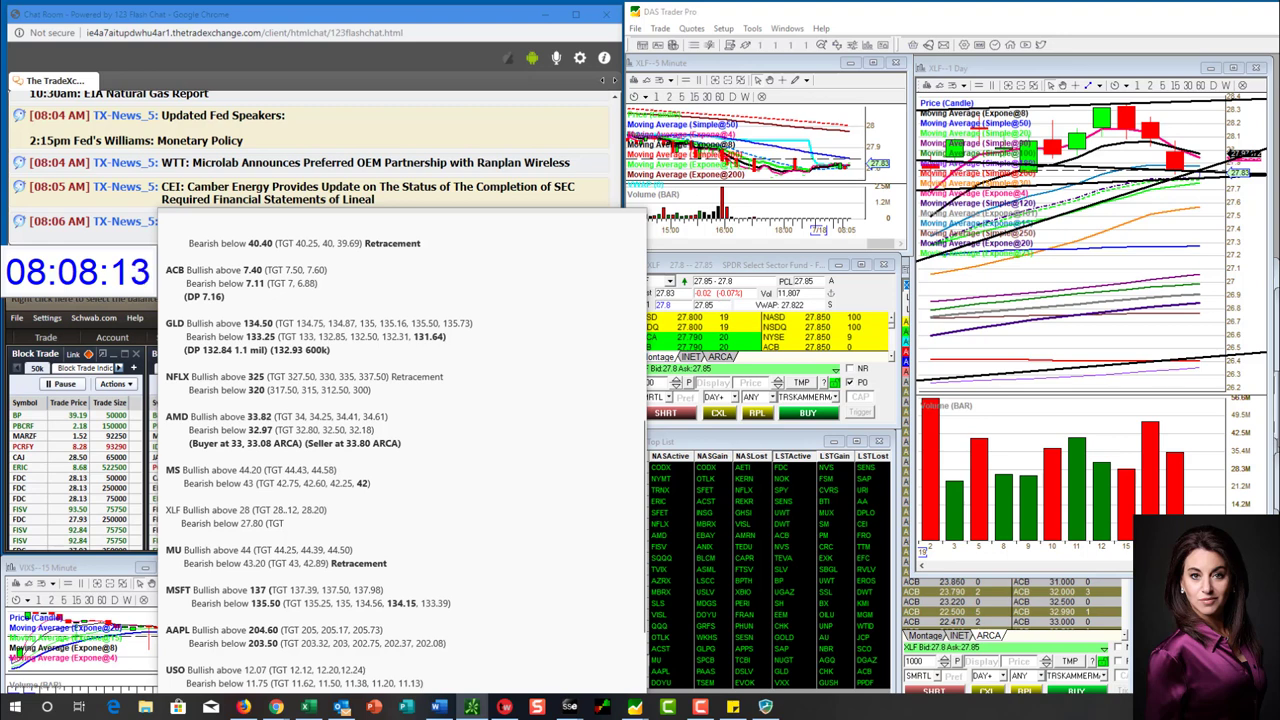
{"action": "left_click", "coordinate": [307, 521]}
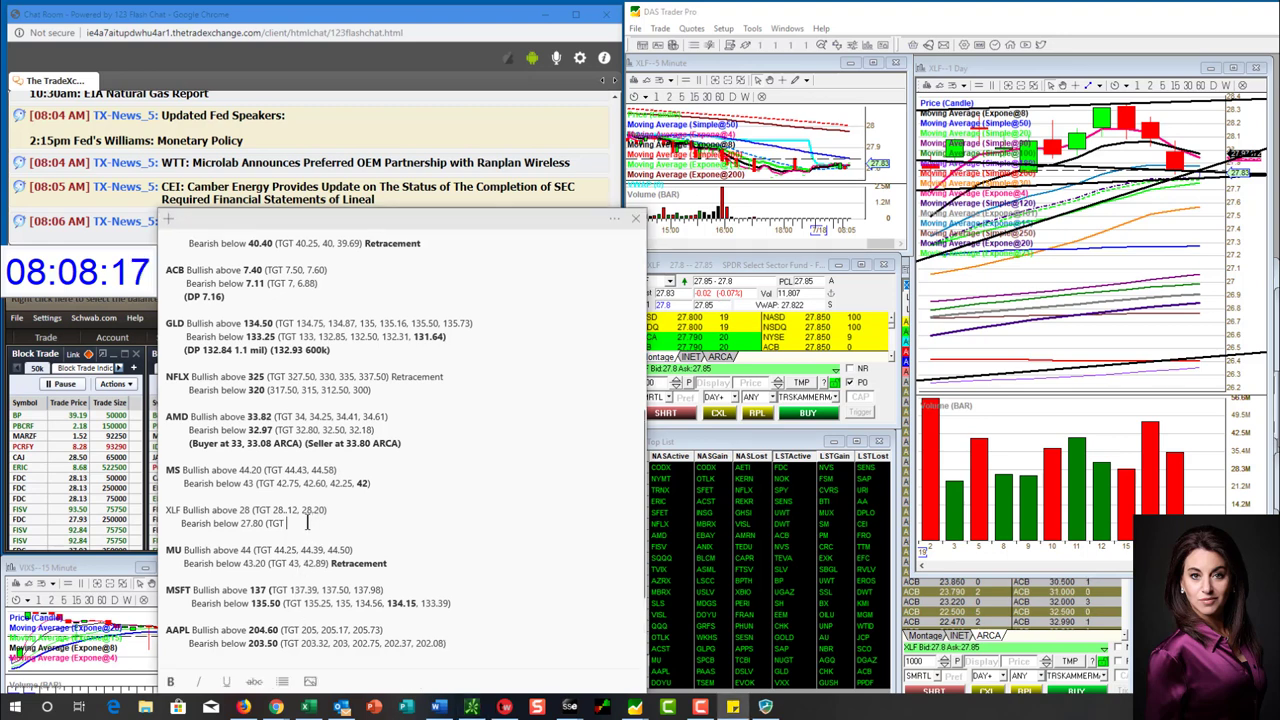
{"action": "type", "text": "27.75, 27.65"}
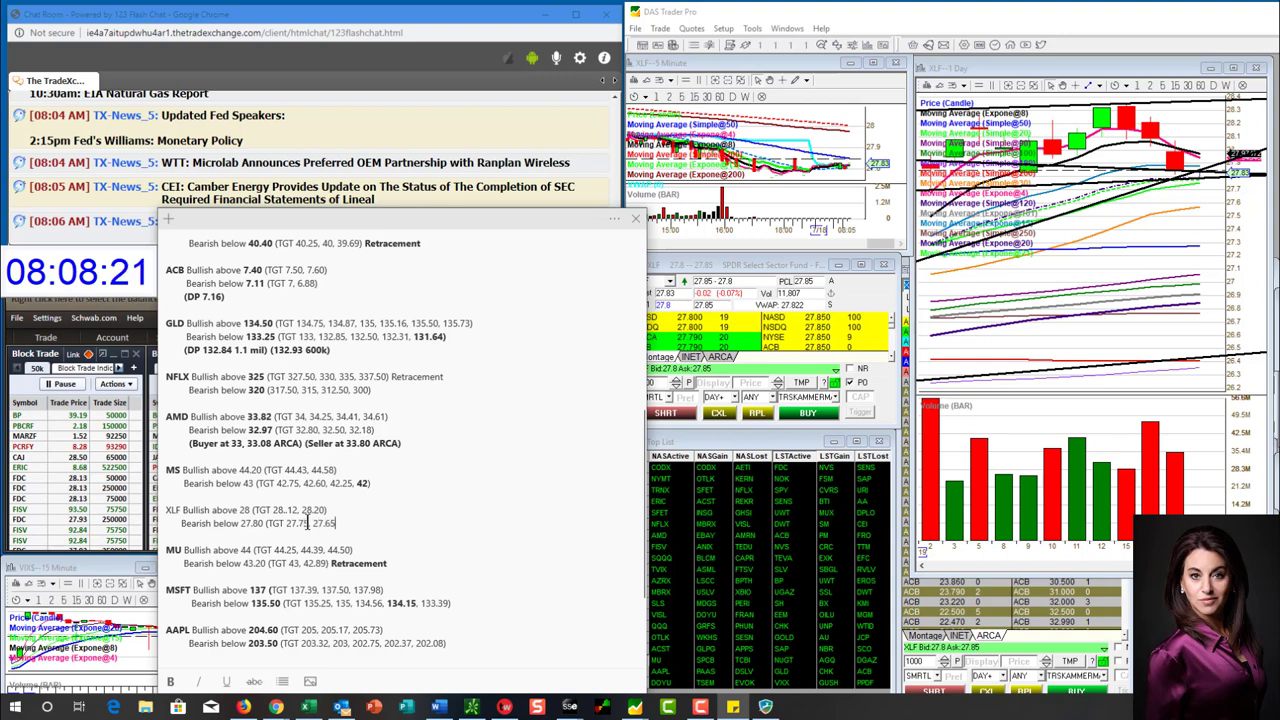
{"action": "type", "text": ", 27.60, 27.50, 27.38)"}
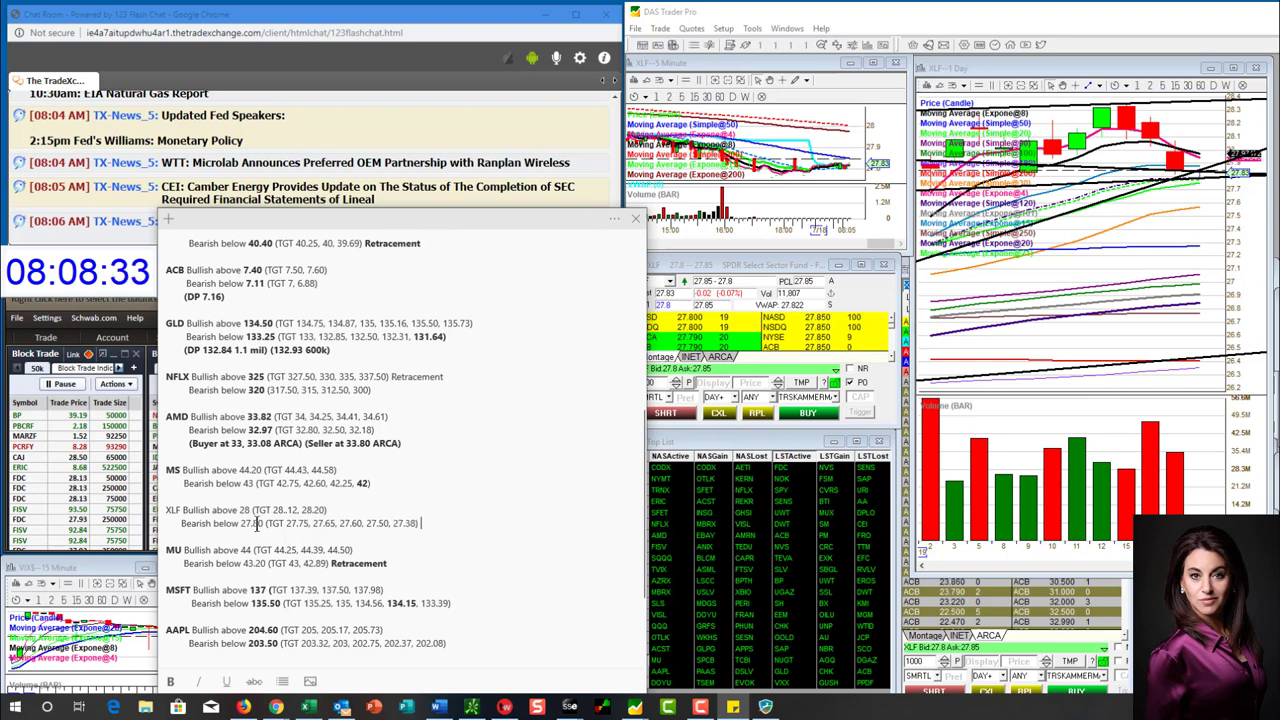
Make the XLF ticker in the new note entry bold.
{"action": "double_click", "coordinate": [172, 510]}
{"action": "key", "text": "ctrl+b"}
{"action": "left_click", "coordinate": [222, 498]}
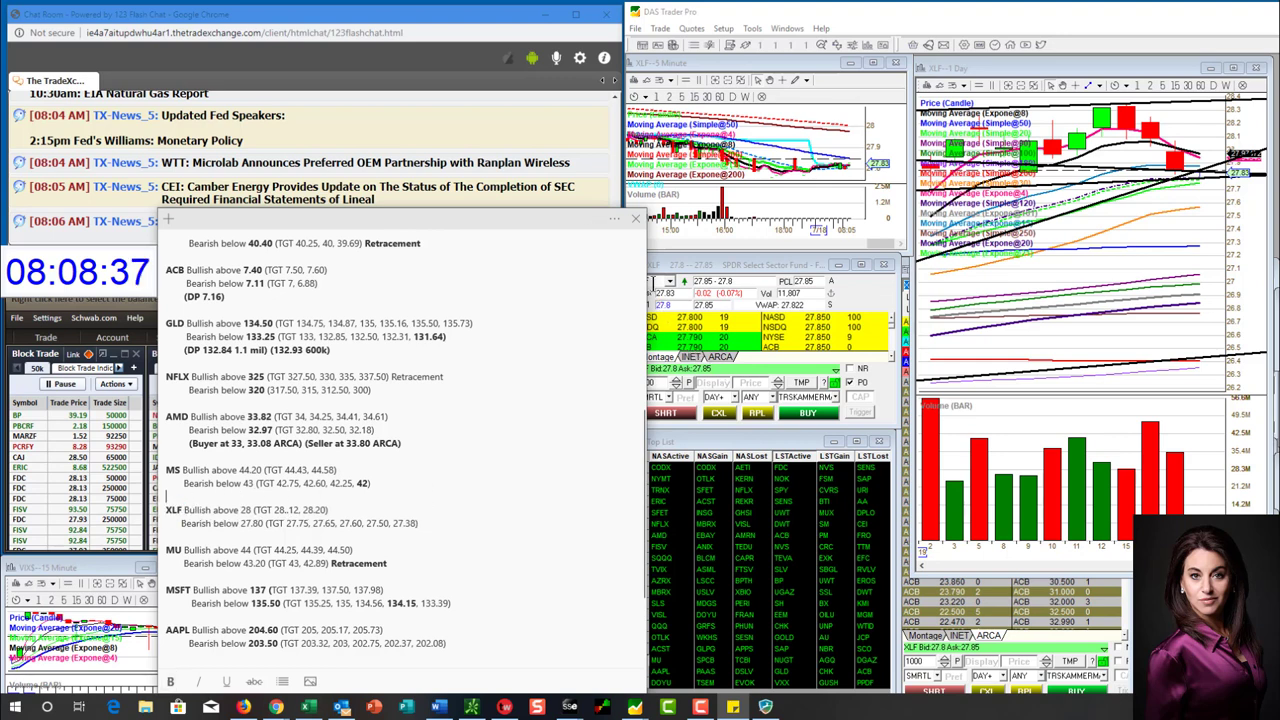
Load MSFT and then AAPL in the DAS Trader Pro montage to check their charts.
{"action": "left_click", "coordinate": [655, 280]}
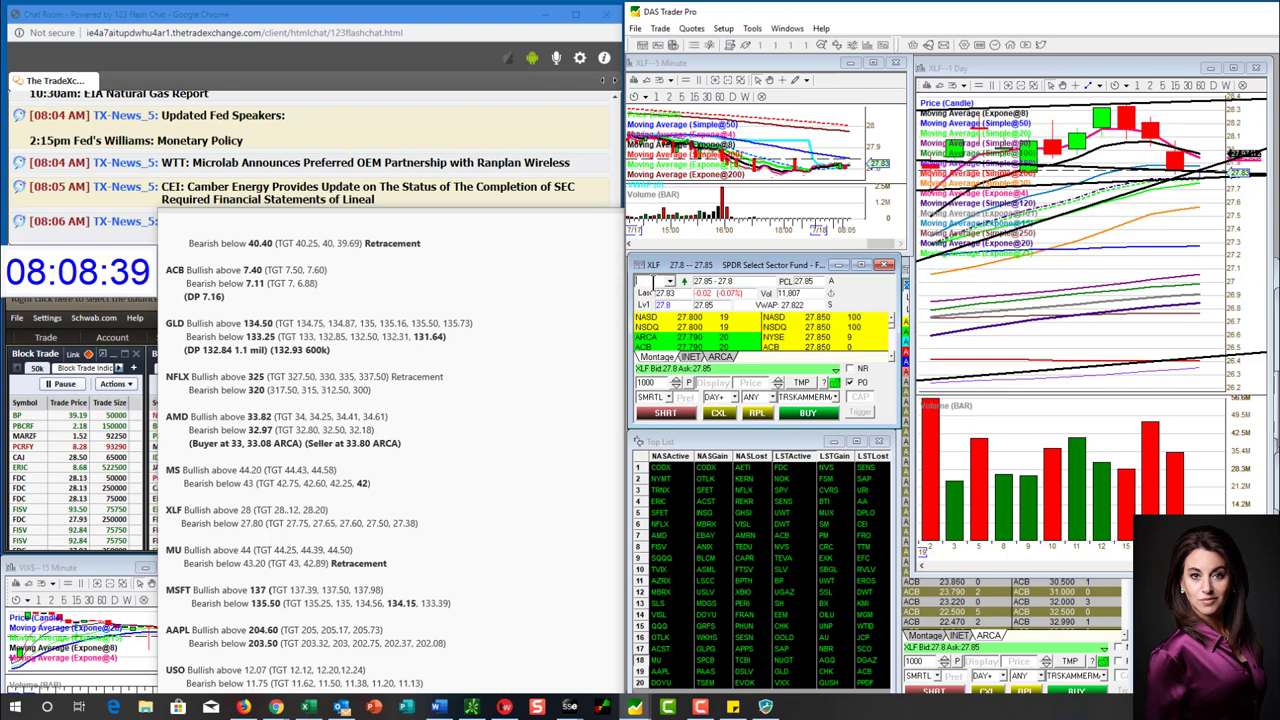
{"action": "type", "text": "MSFT"}
{"action": "key", "text": "Return"}
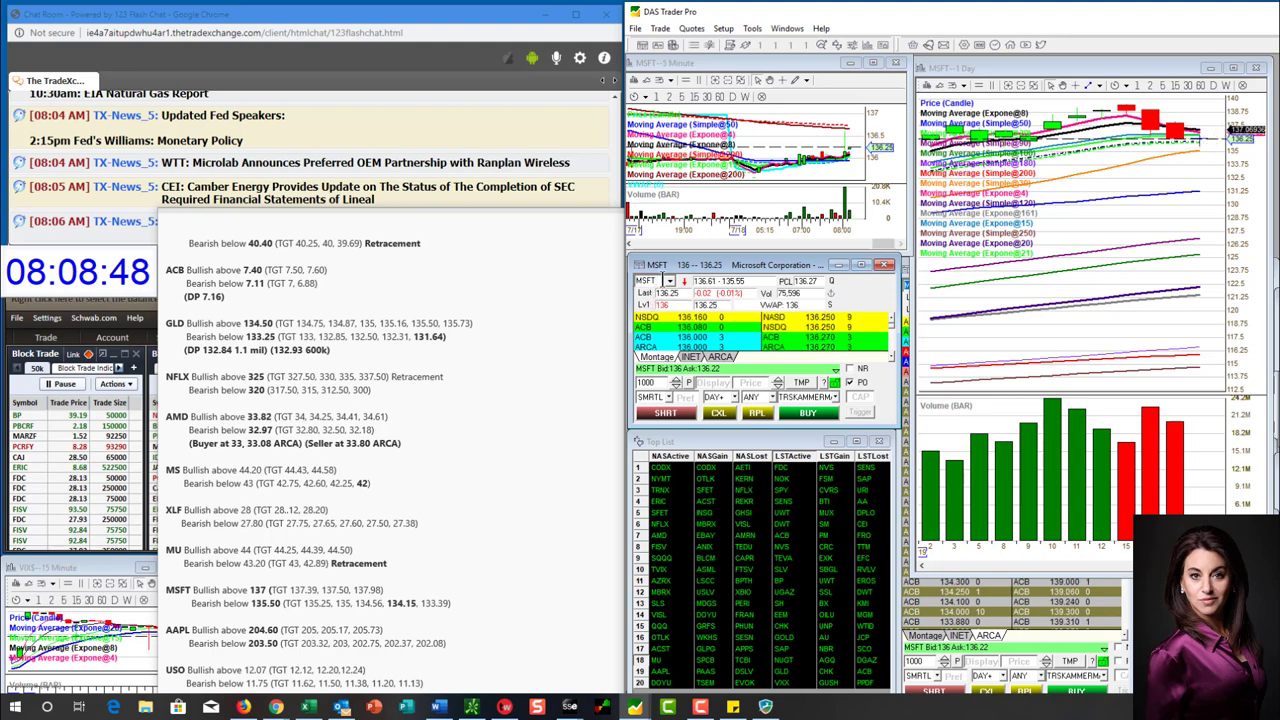
{"action": "type", "text": "AAPL"}
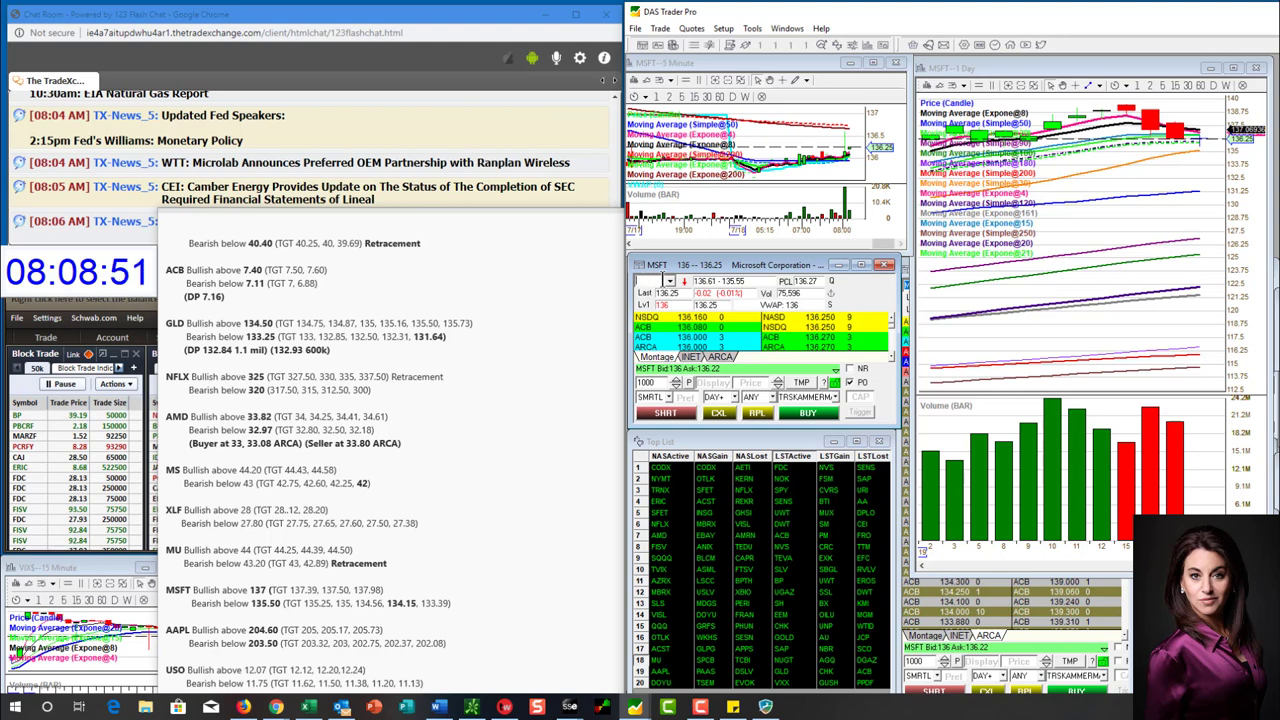
{"action": "key", "text": "Return"}
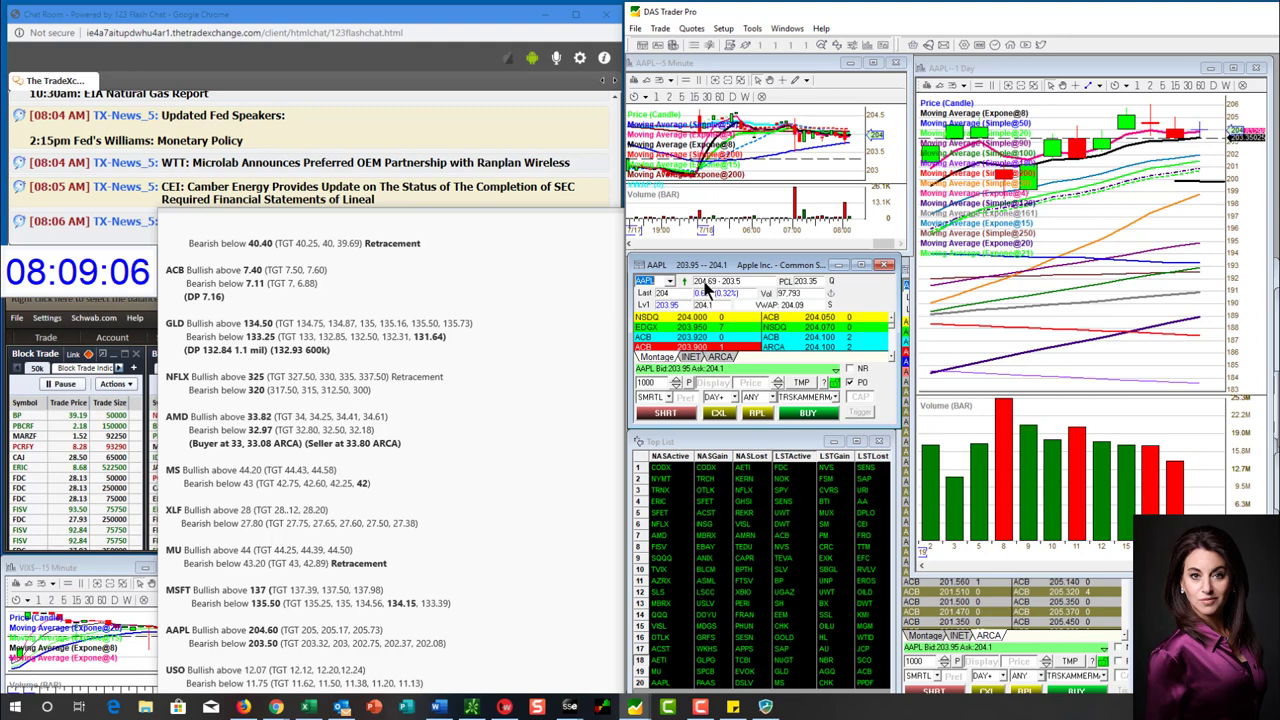
Load USO in the montage and compare its daily chart with the USO levels in the note.
{"action": "left_click", "coordinate": [648, 281]}
{"action": "type", "text": "AA"}
{"action": "key", "text": "BackSpace"}
{"action": "key", "text": "BackSpace"}
{"action": "type", "text": "USO"}
{"action": "key", "text": "Return"}
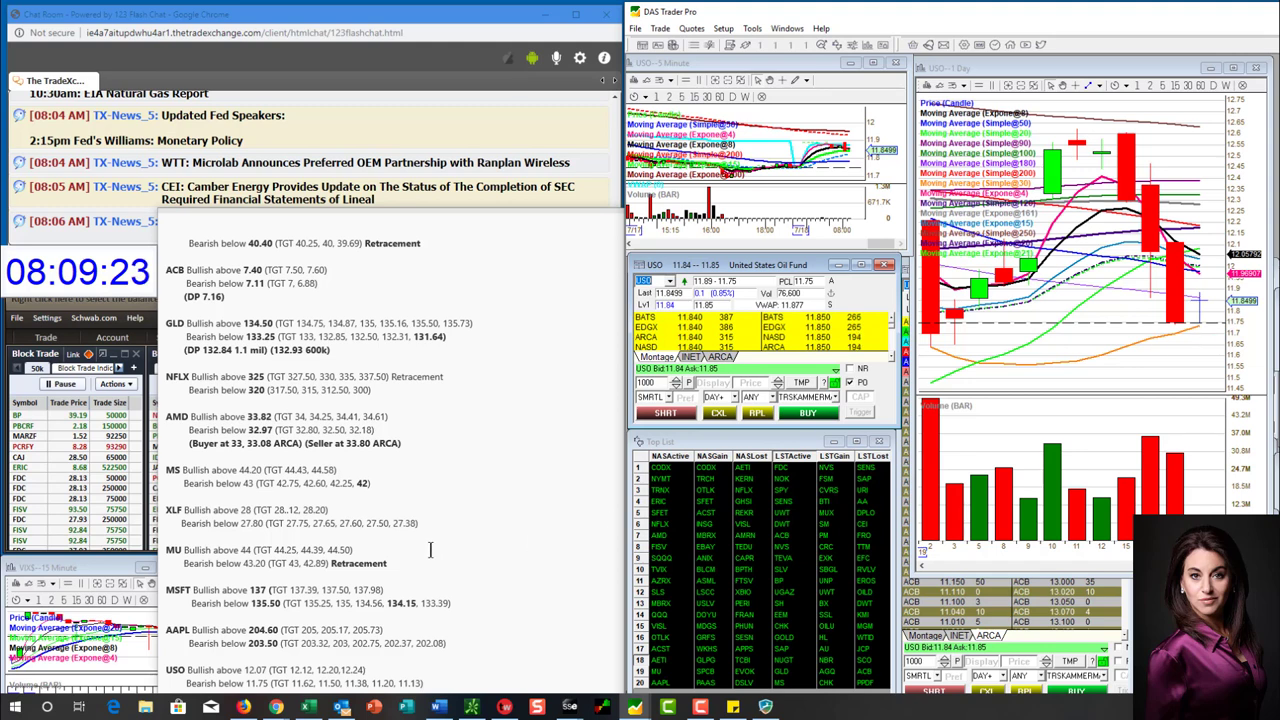
{"action": "scroll", "coordinate": [432, 548], "scroll_direction": "down", "scroll_amount": 1}
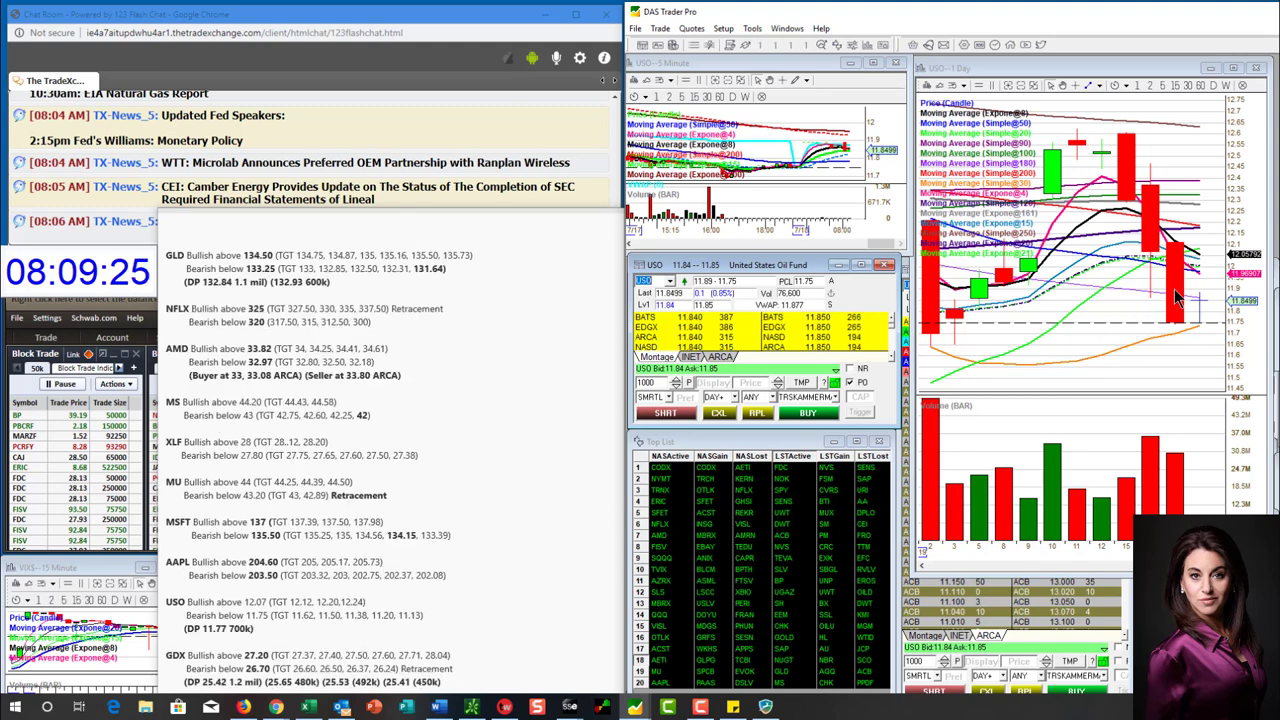
{"action": "mouse_move", "coordinate": [1177, 297]}
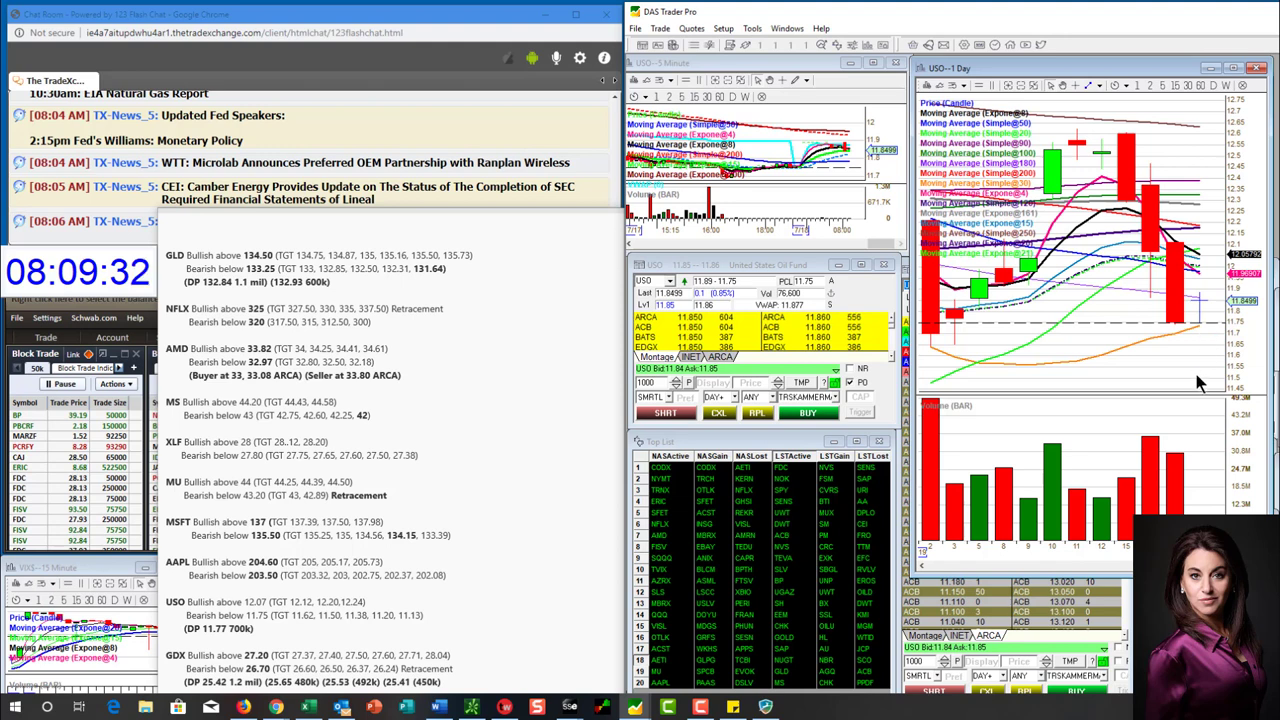
Load GDX in the montage, check its note entry, and return to the index and futures levels higher in the note.
{"action": "left_click", "coordinate": [667, 284]}
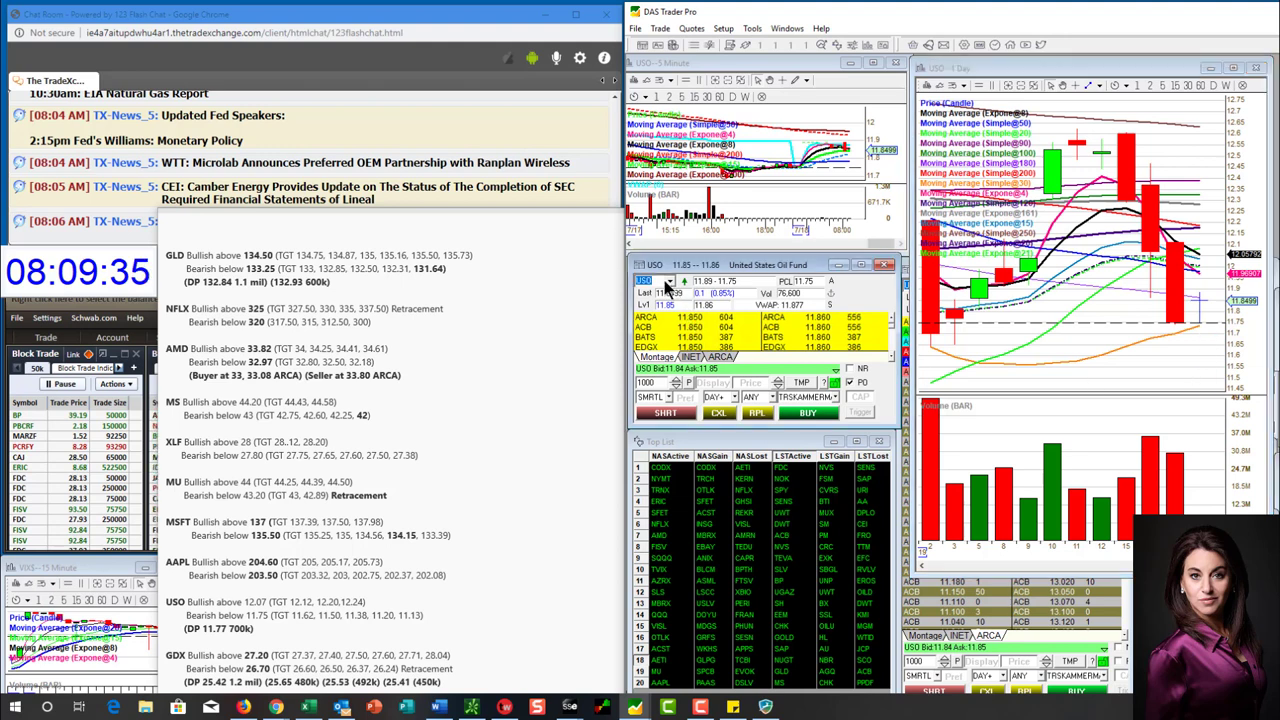
{"action": "type", "text": "GDX"}
{"action": "key", "text": "Return"}
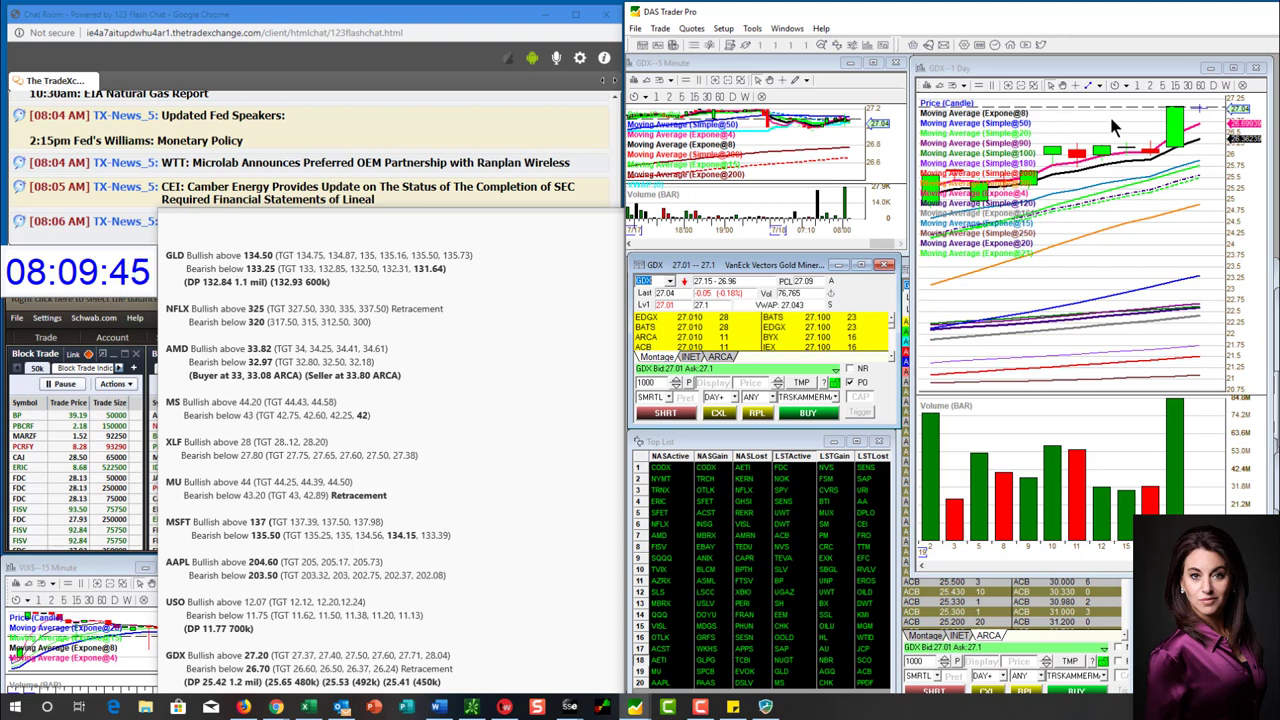
{"action": "scroll", "coordinate": [468, 456], "scroll_direction": "down", "scroll_amount": 1}
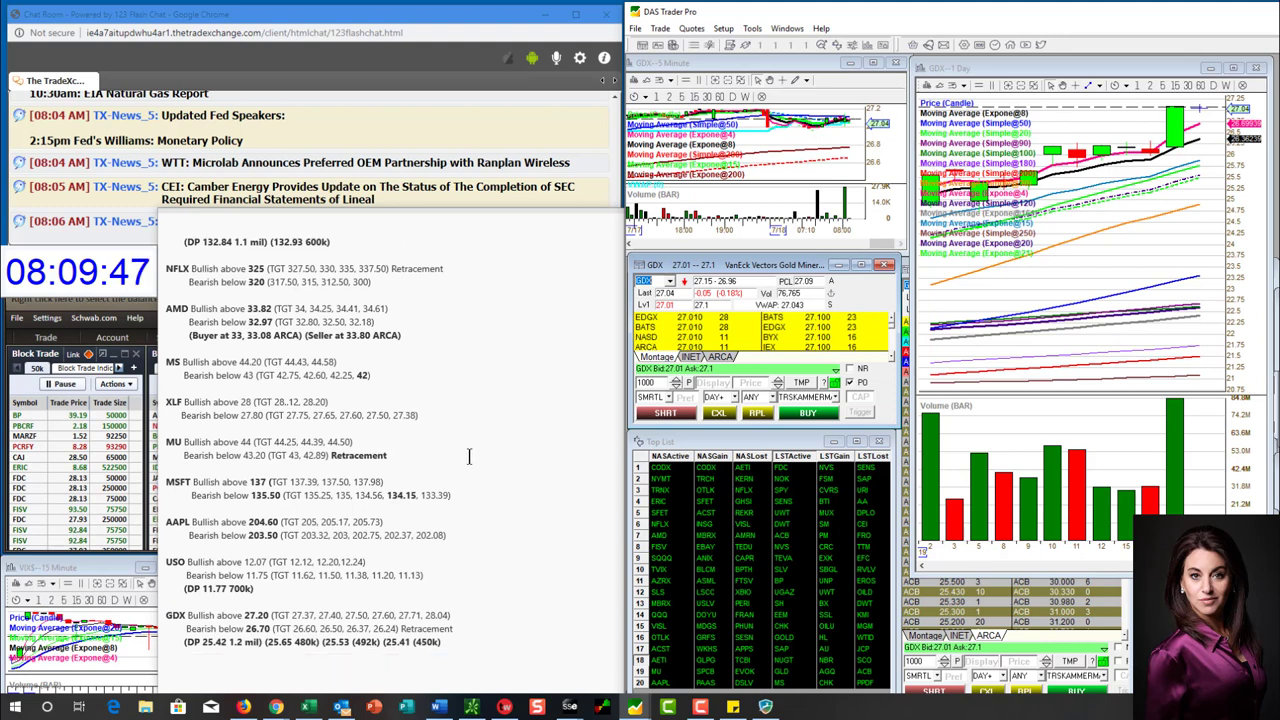
{"action": "scroll", "coordinate": [468, 456], "scroll_direction": "up", "scroll_amount": 10}
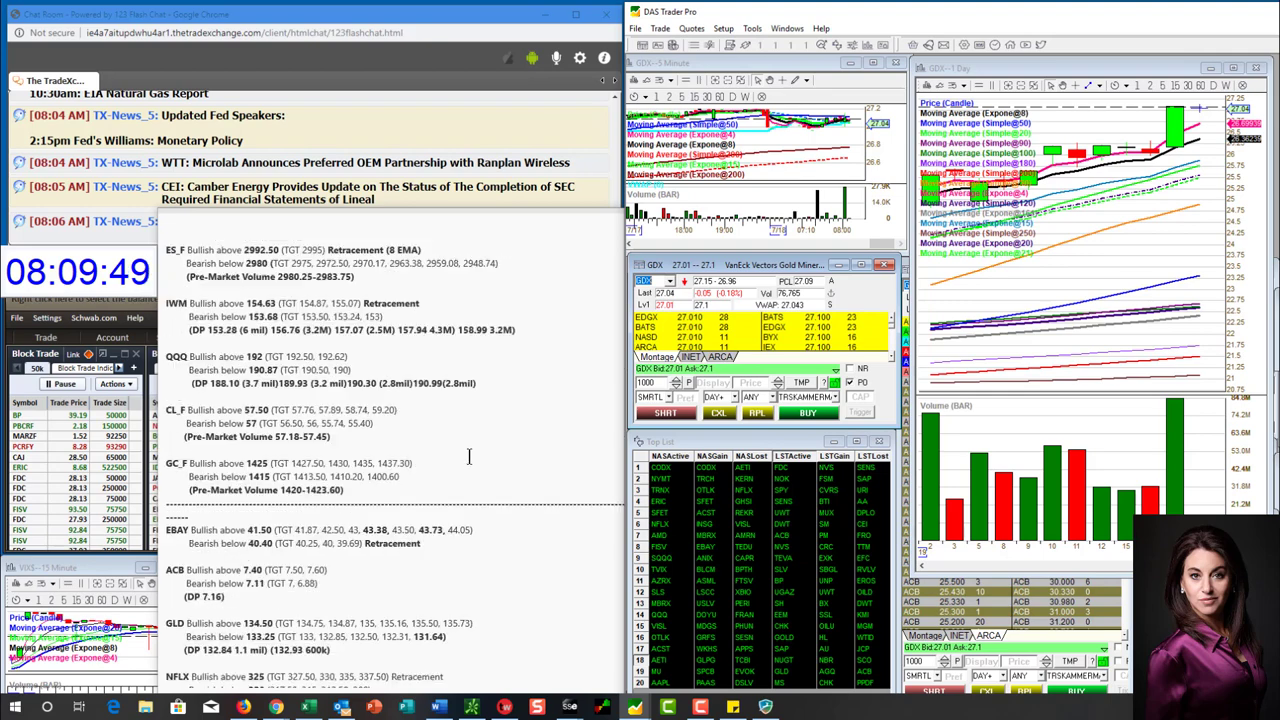